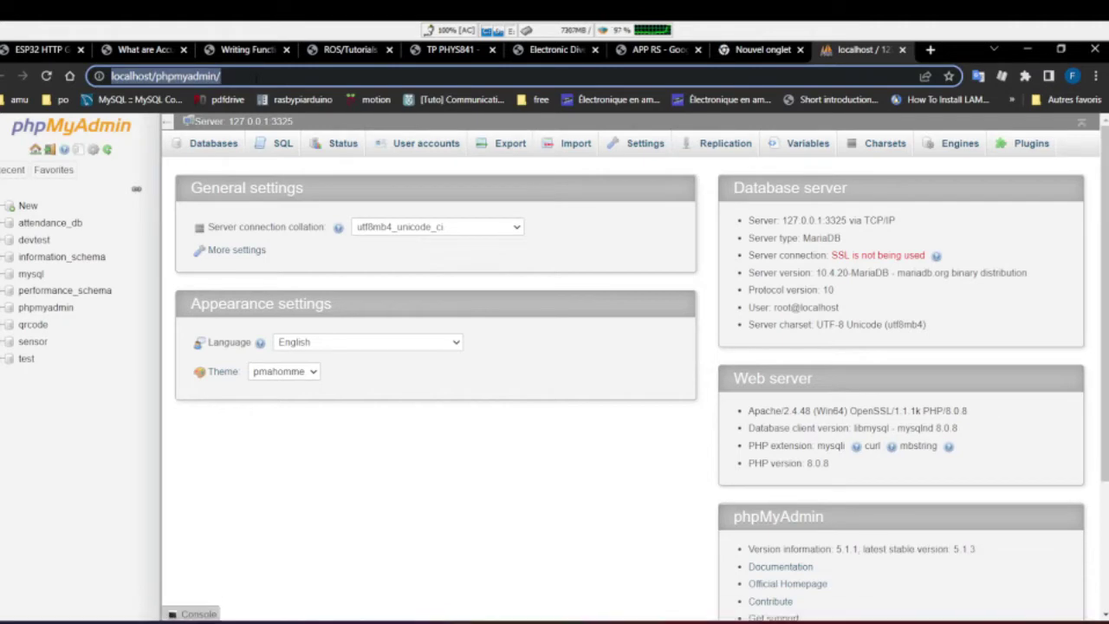
pyautogui.click(1089, 54)
pyautogui.click(627, 86)
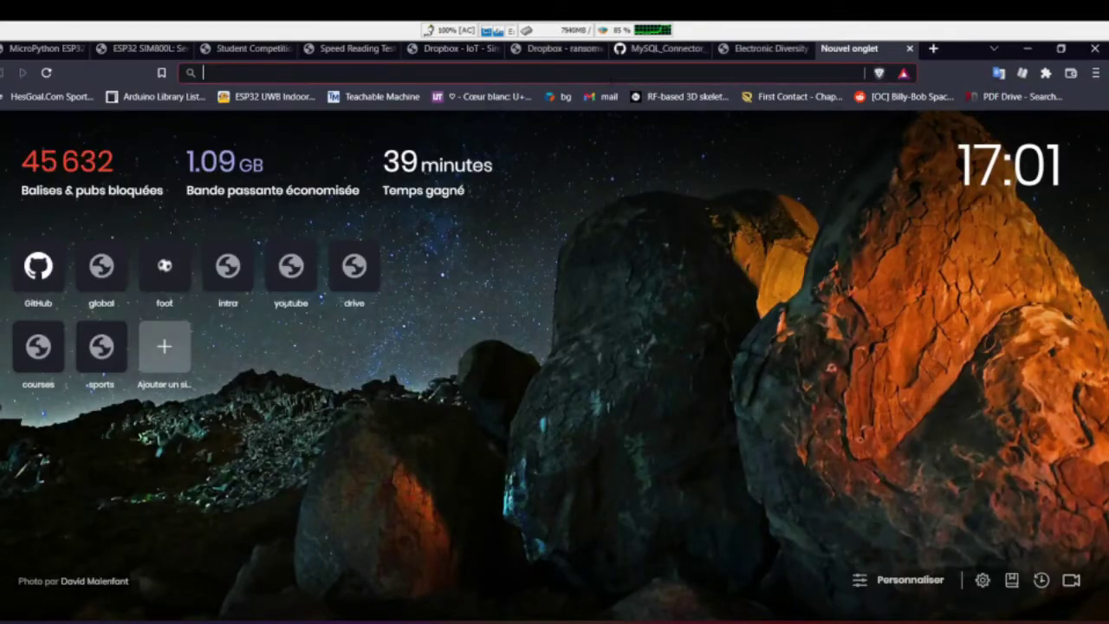
pyautogui.write('http://localhost/phpmyadmin/')
pyautogui.press('Return')
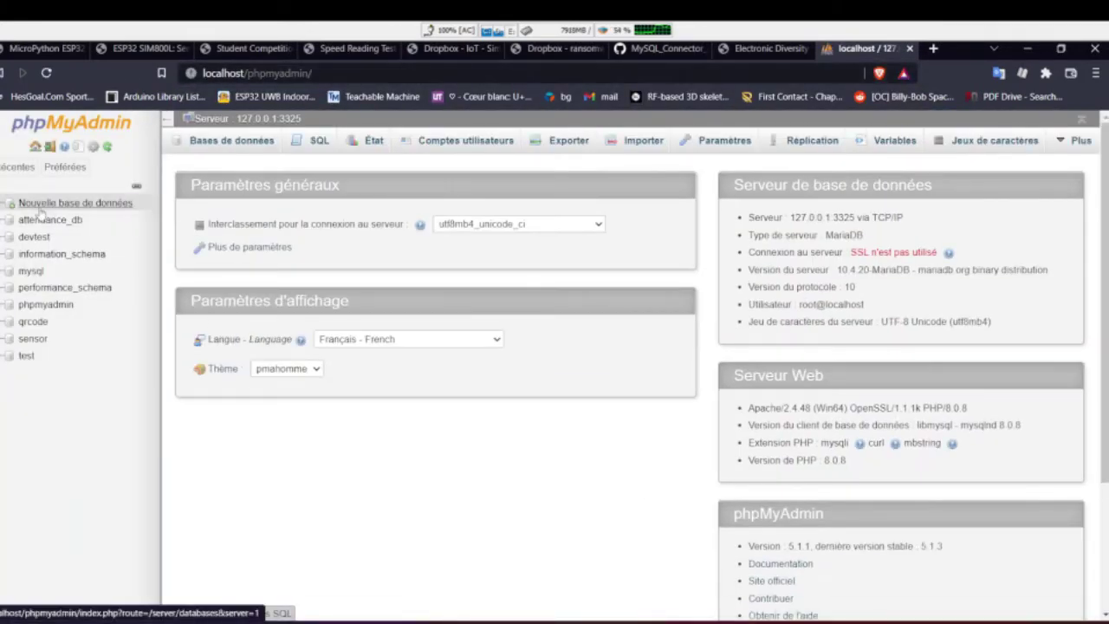
# Browse the rows and columns of the temp_value and lm35 tables in the sensor database
pyautogui.click(35, 340)
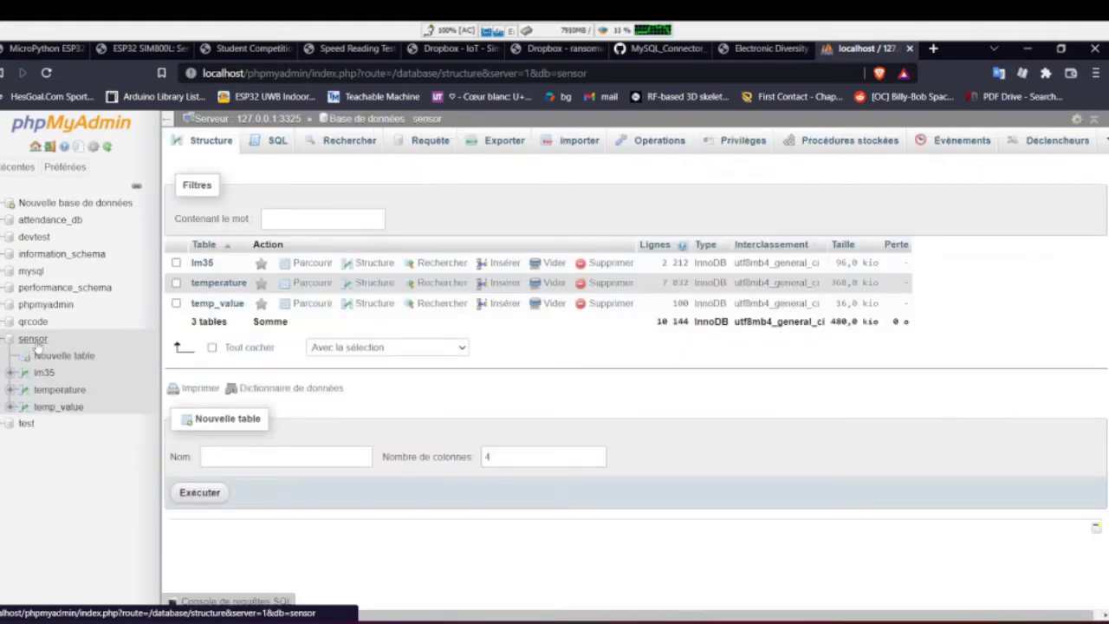
pyautogui.click(56, 409)
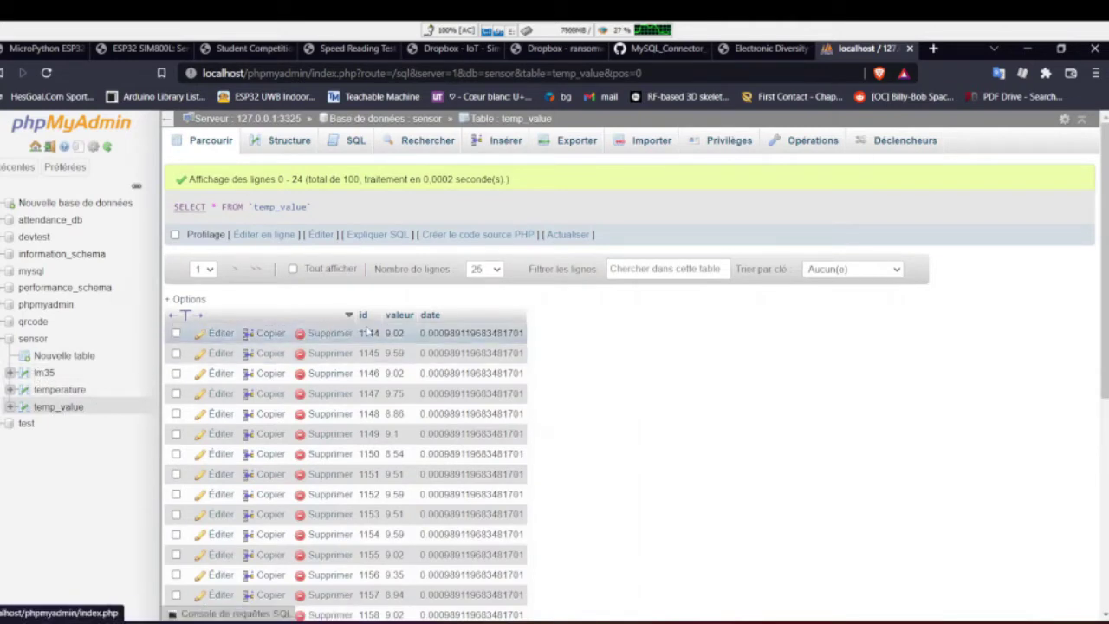
pyautogui.click(43, 373)
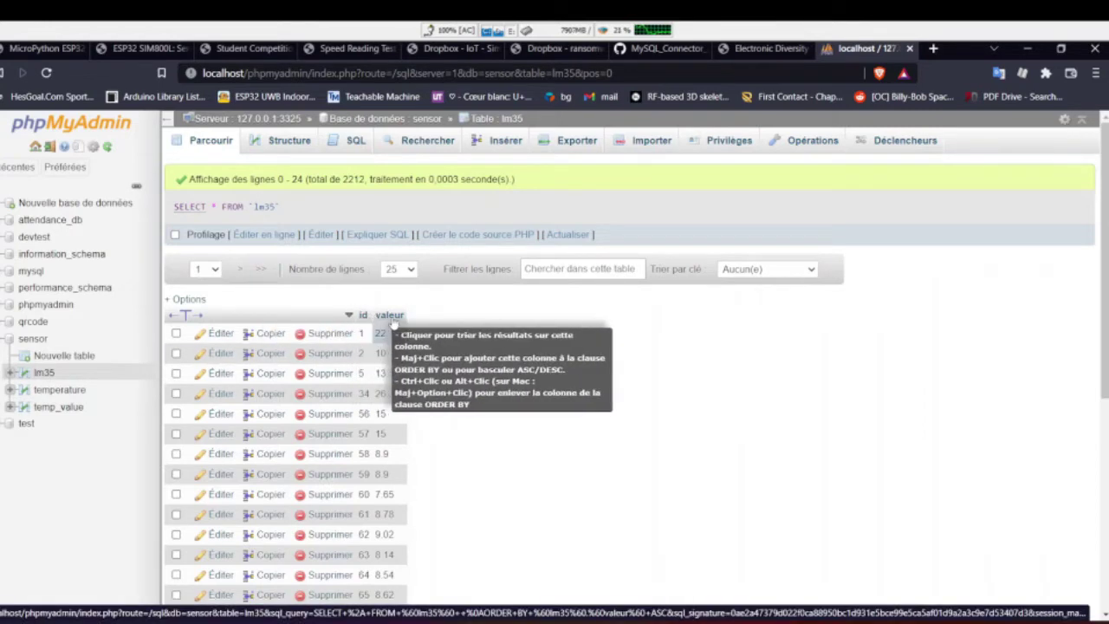
pyautogui.click(361, 318)
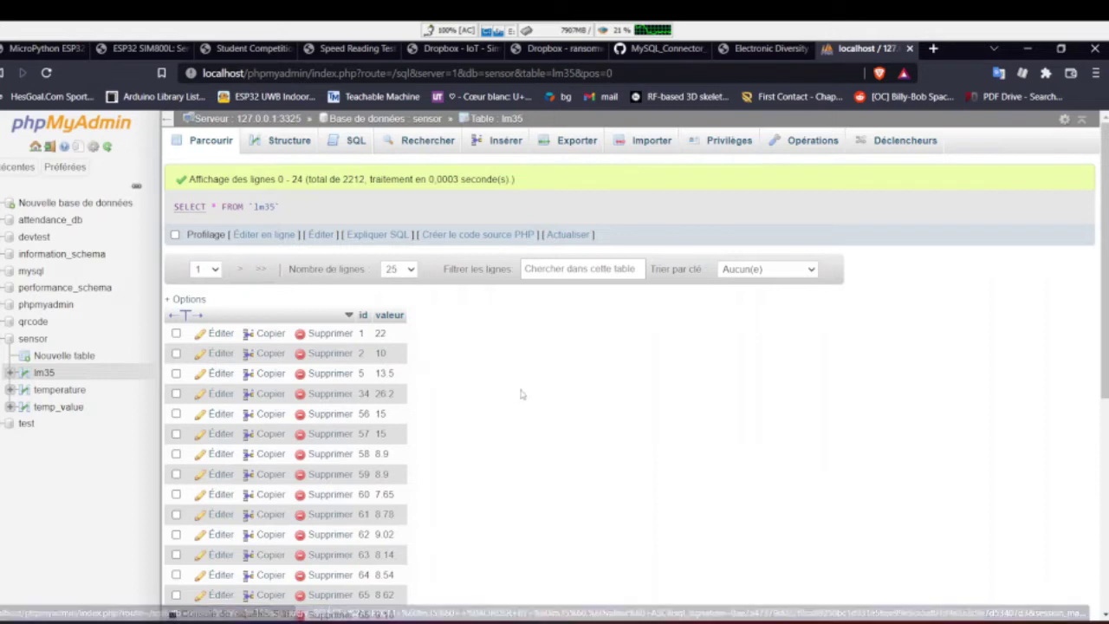
# Examine the temp_value table's rows, its column structure and its SQL query editor
pyautogui.click(61, 410)
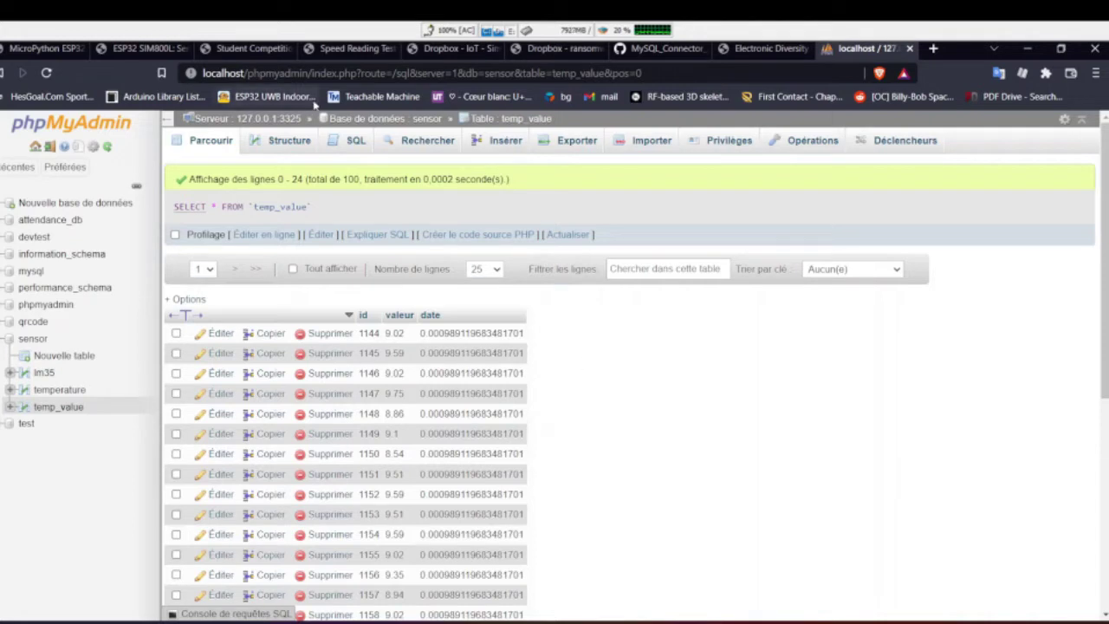
pyautogui.click(285, 142)
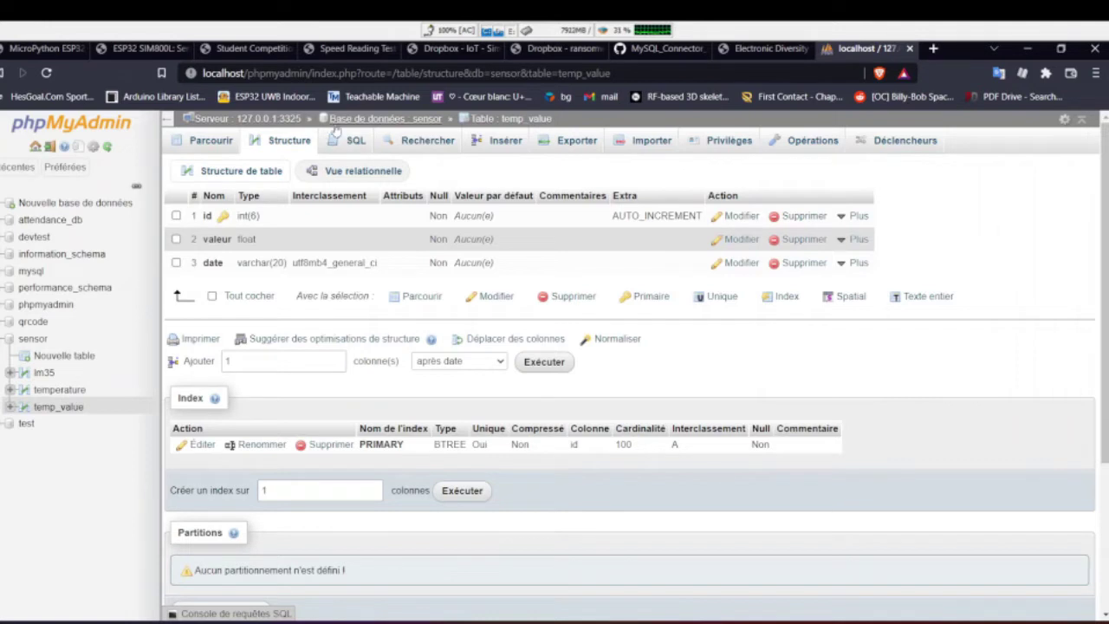
pyautogui.click(347, 141)
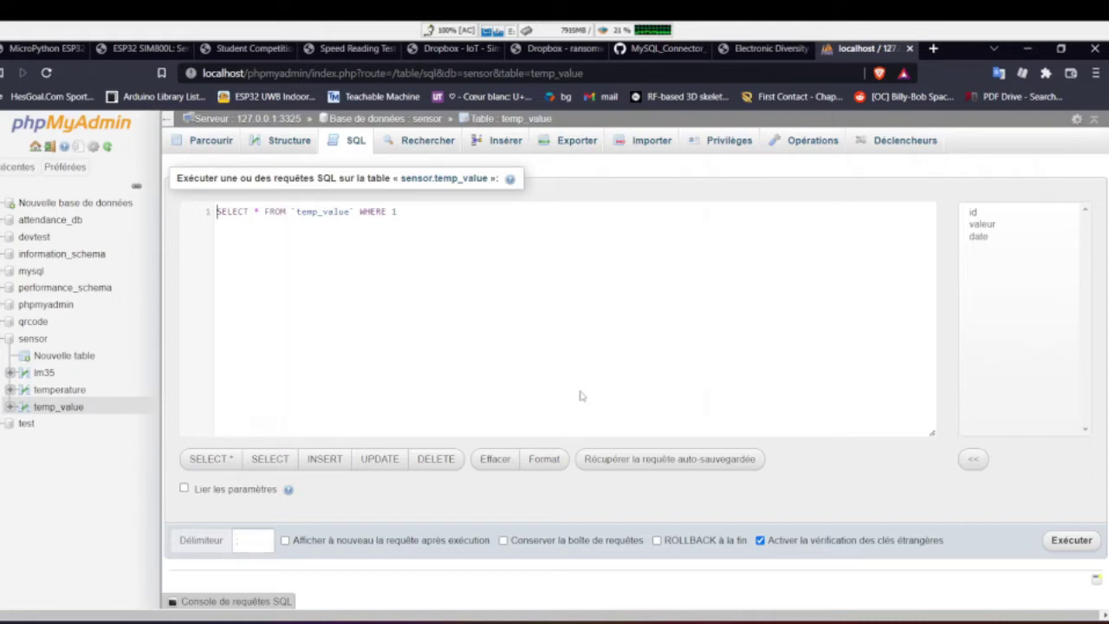
# Open a Windows command prompt and start the Node-RED server with the command node-red
pyautogui.press('super')
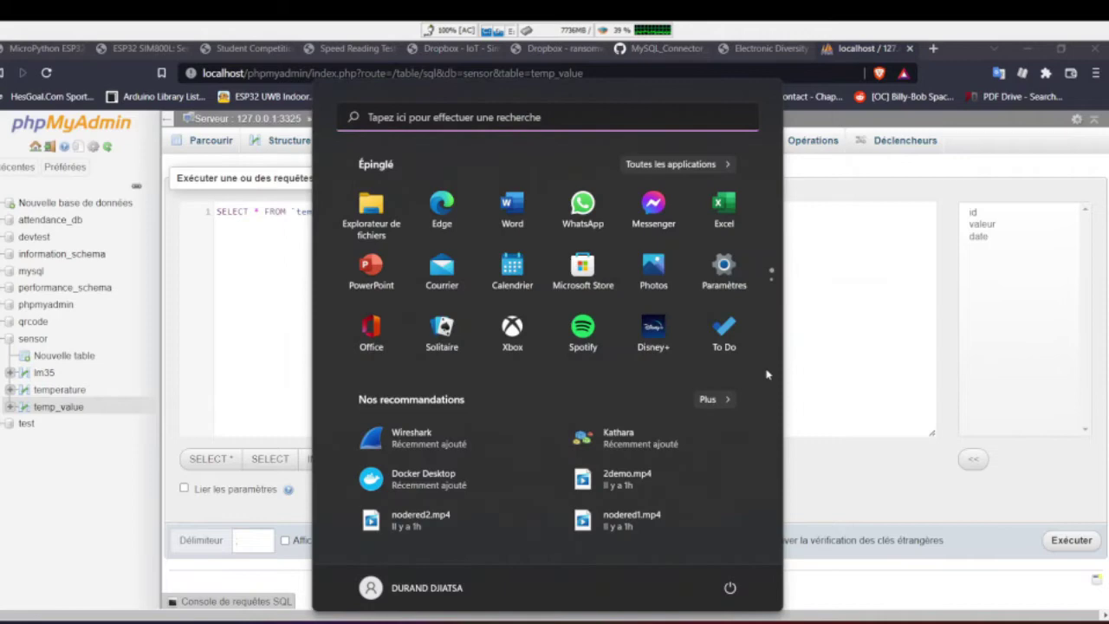
pyautogui.click(858, 362)
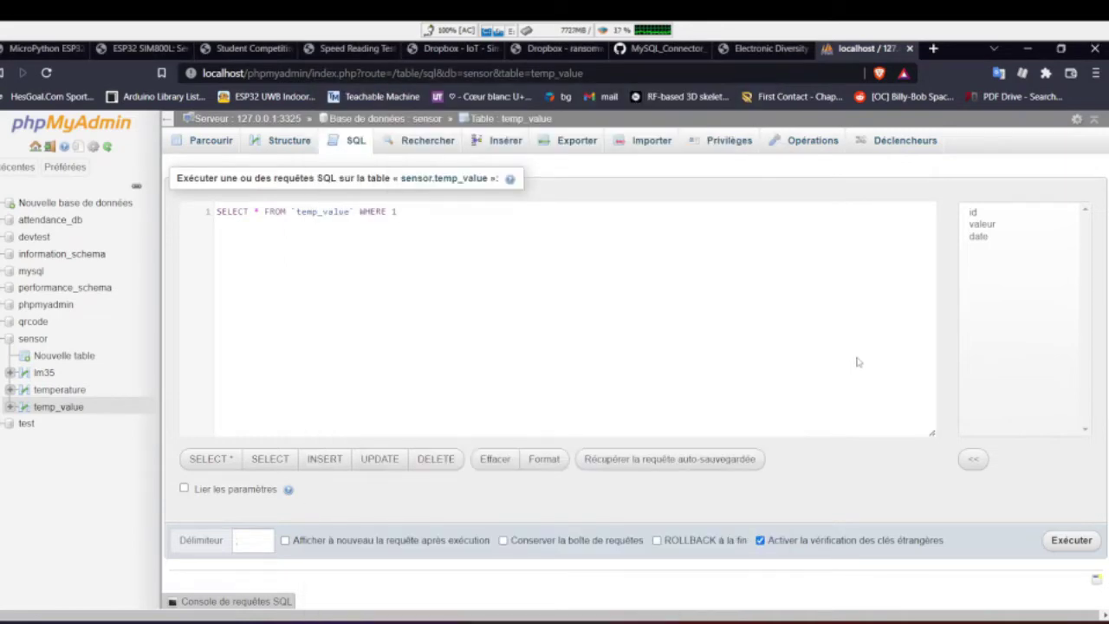
pyautogui.press('super+r')
pyautogui.press('Return')
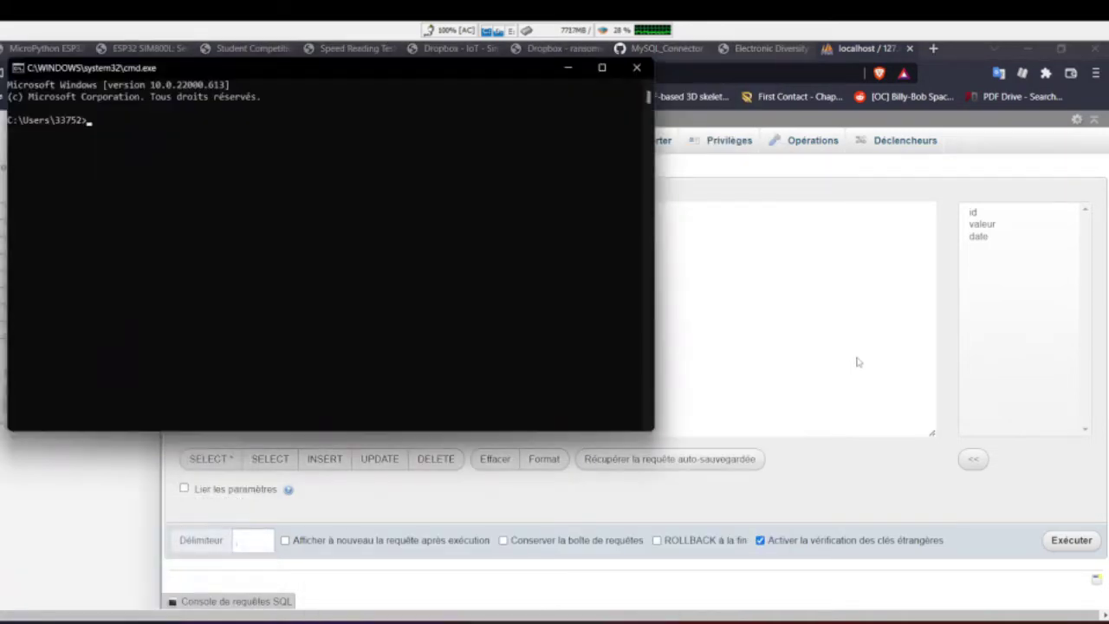
pyautogui.write('node')
pyautogui.press('BackSpace')
pyautogui.write('-red')
pyautogui.press('Return')
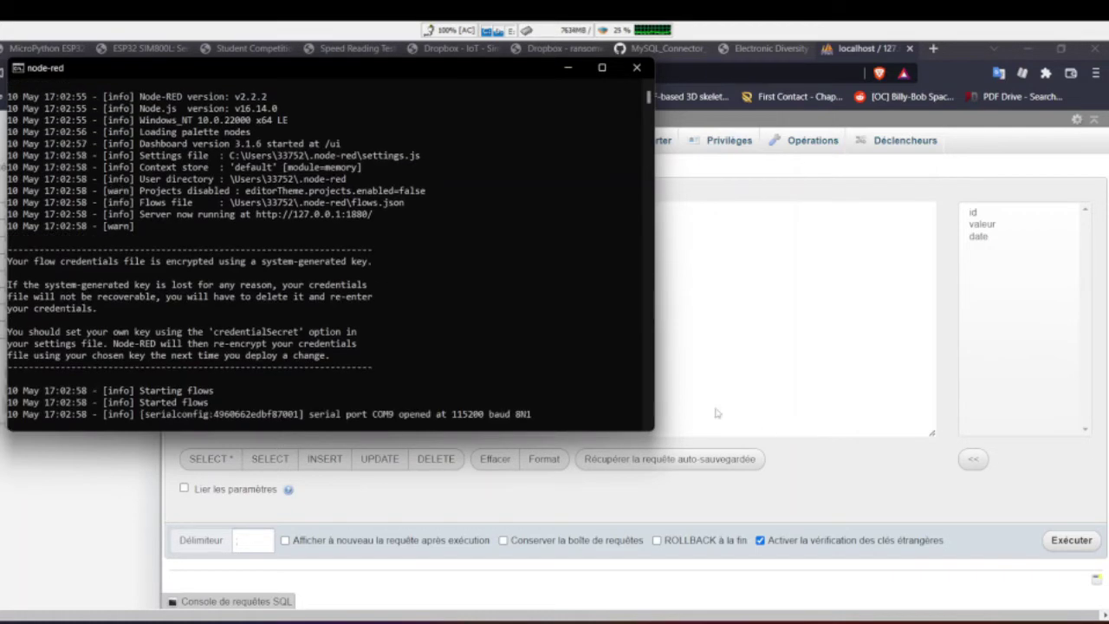
pyautogui.scroll(-2, 535, 285)
pyautogui.scroll(4, 535, 285)
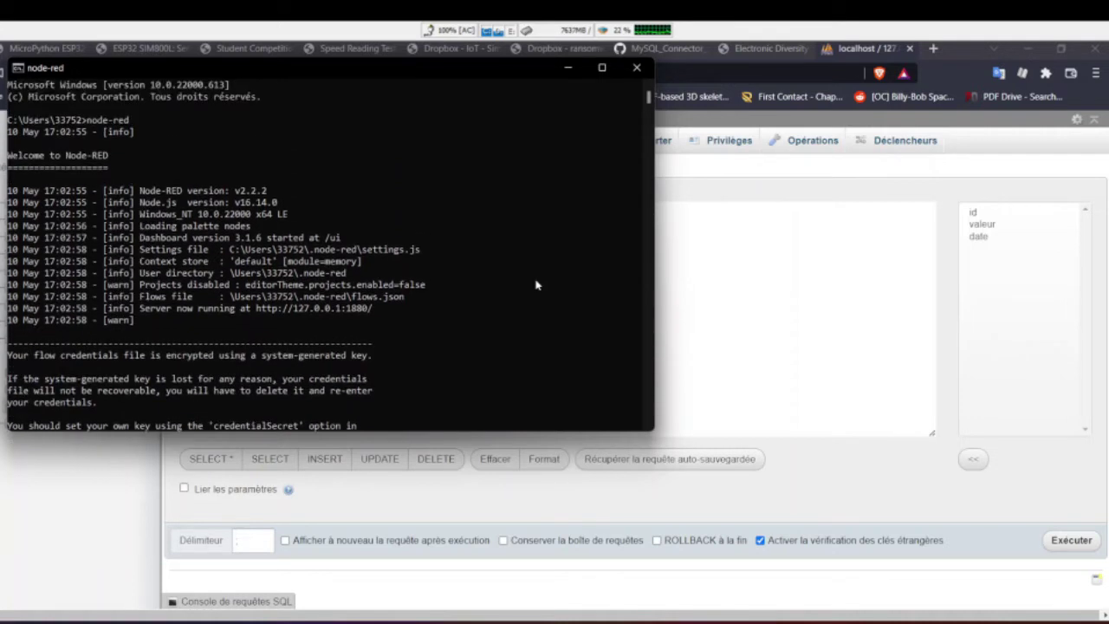
pyautogui.scroll(-2, 535, 285)
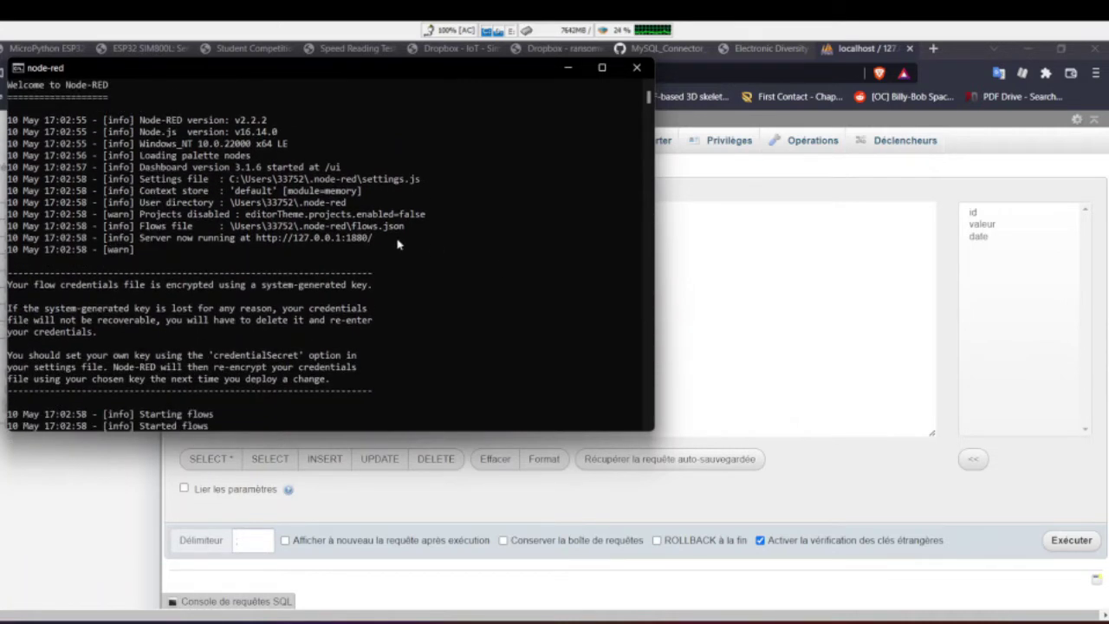
pyautogui.moveTo(376, 239); pyautogui.dragTo(258, 238)
pyautogui.rightClick(258, 237)
pyautogui.click(933, 49)
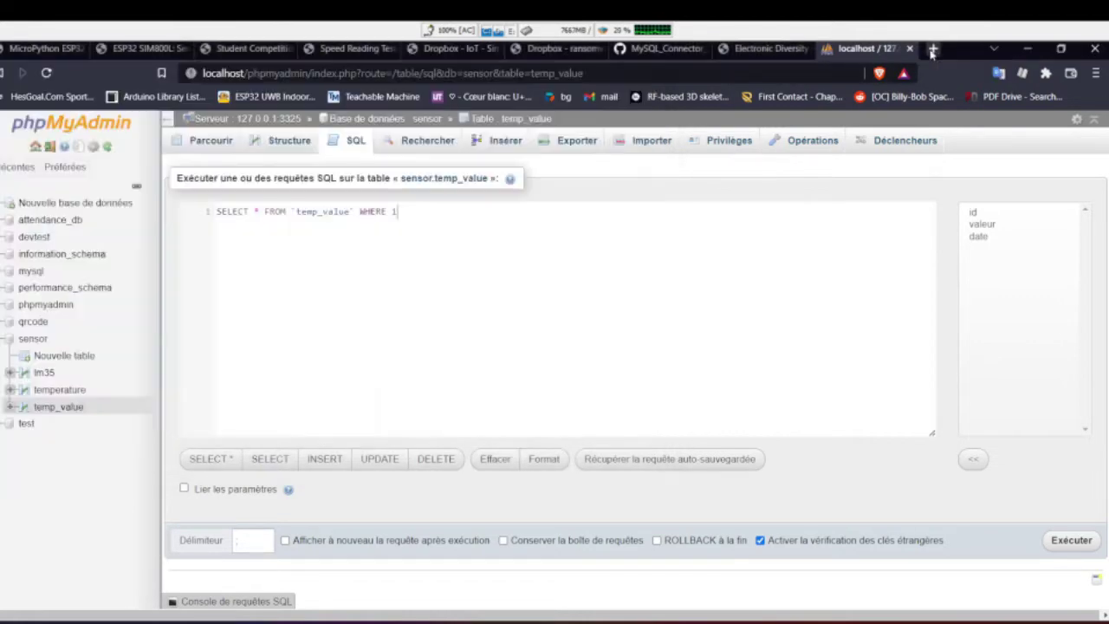
pyautogui.click(933, 49)
pyautogui.write('http://127.0.0.1:1880/')
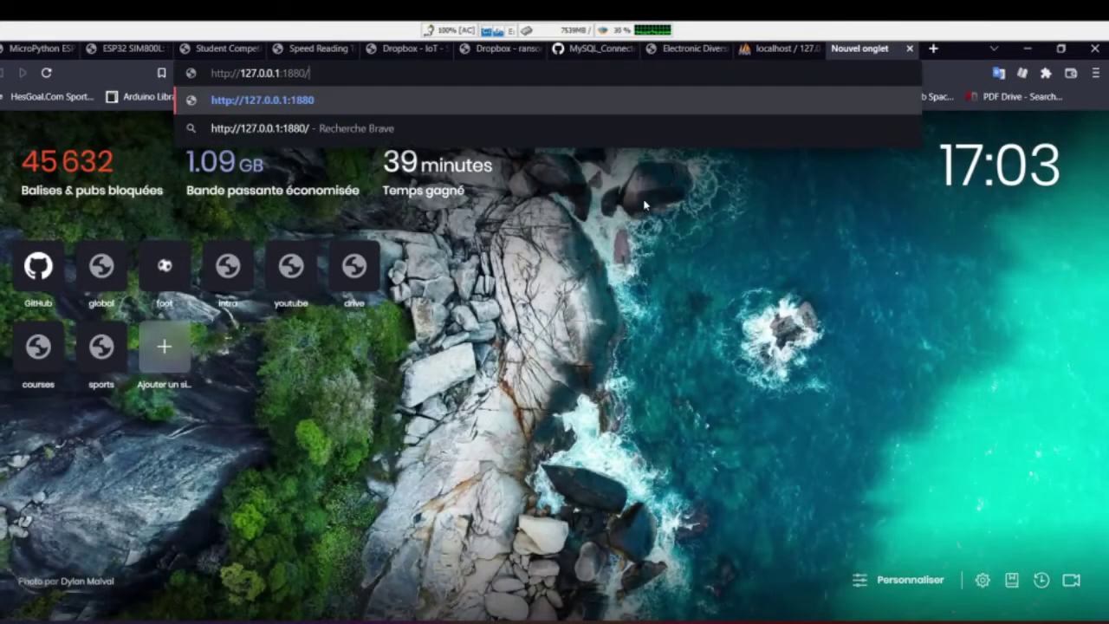
pyautogui.press('Return')
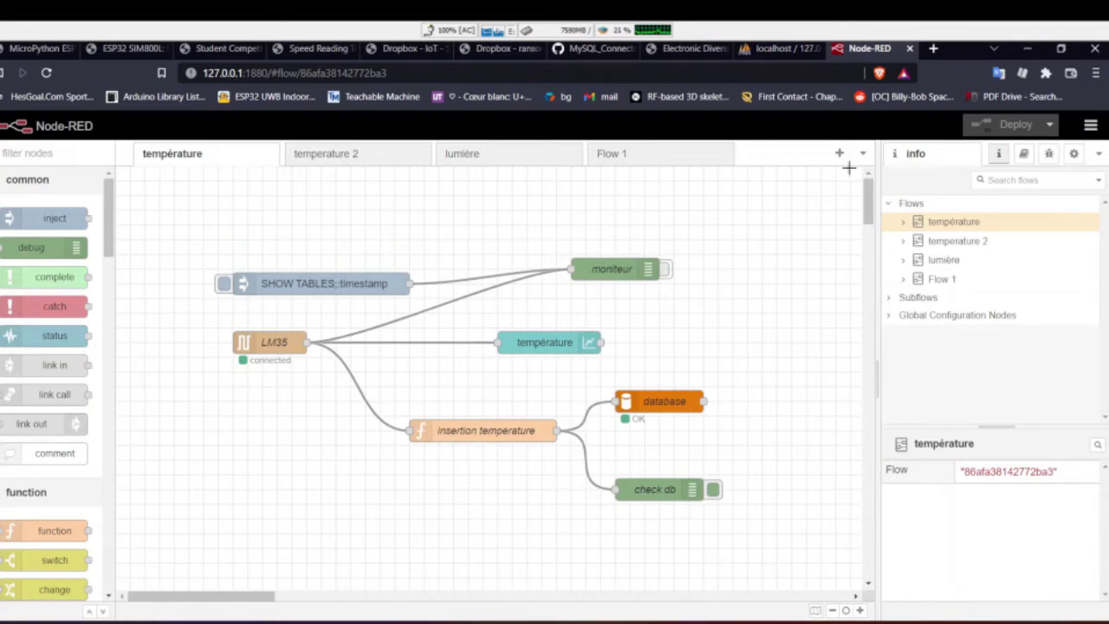
# Show the Node-RED debug messages and clear all of them
pyautogui.click(1049, 161)
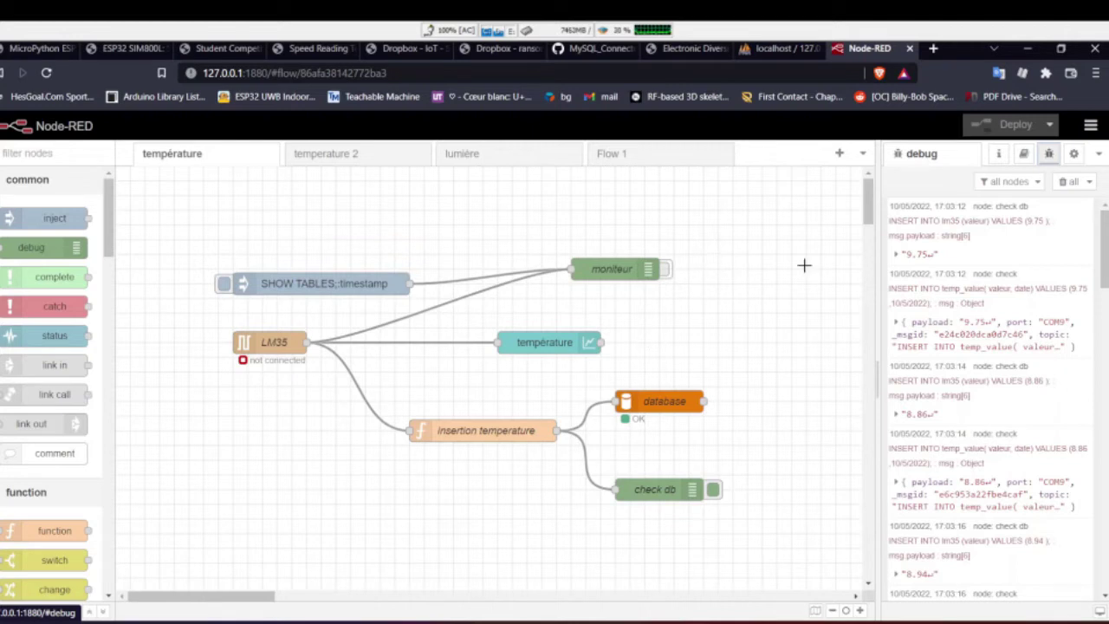
pyautogui.click(1065, 181)
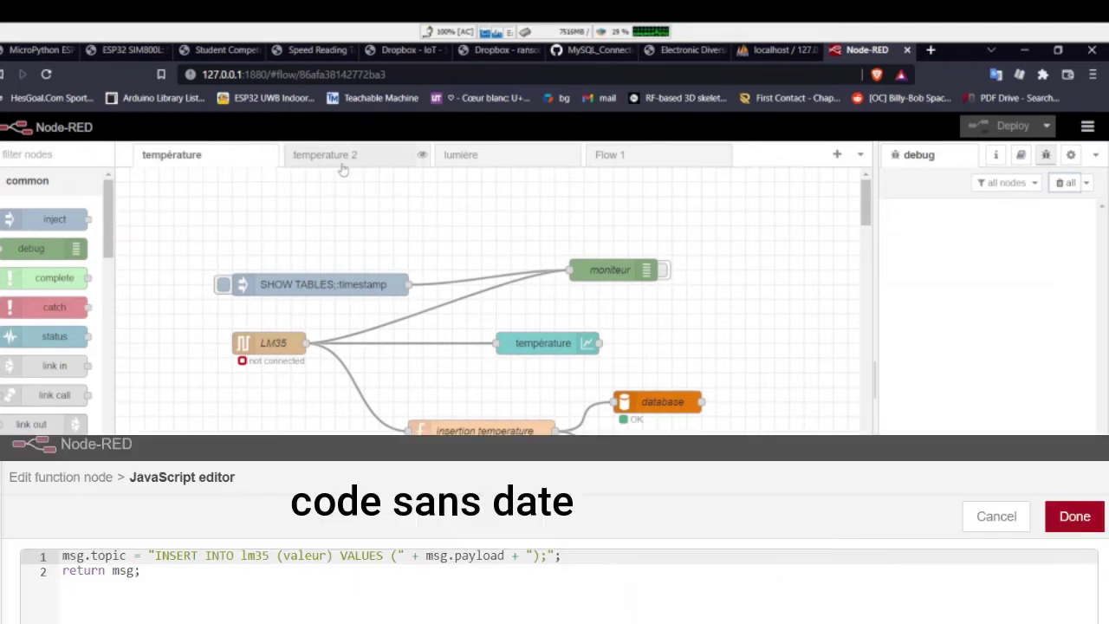
# View the temperature 2 flow, return to the température flow, and switch its moniteur debug node on and off again
pyautogui.click(343, 160)
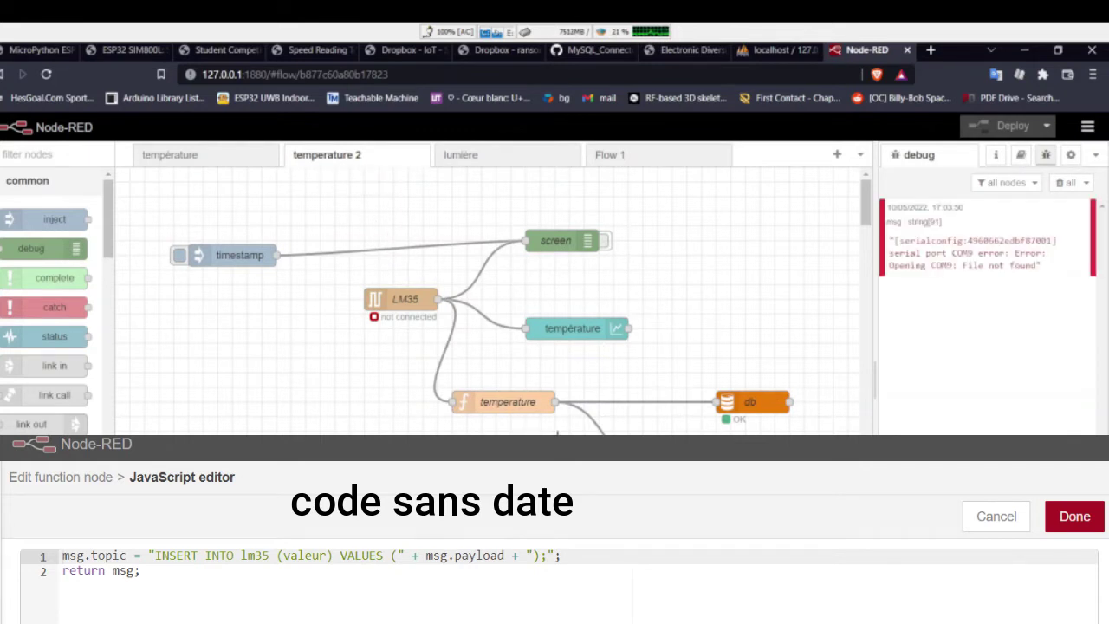
pyautogui.click(167, 159)
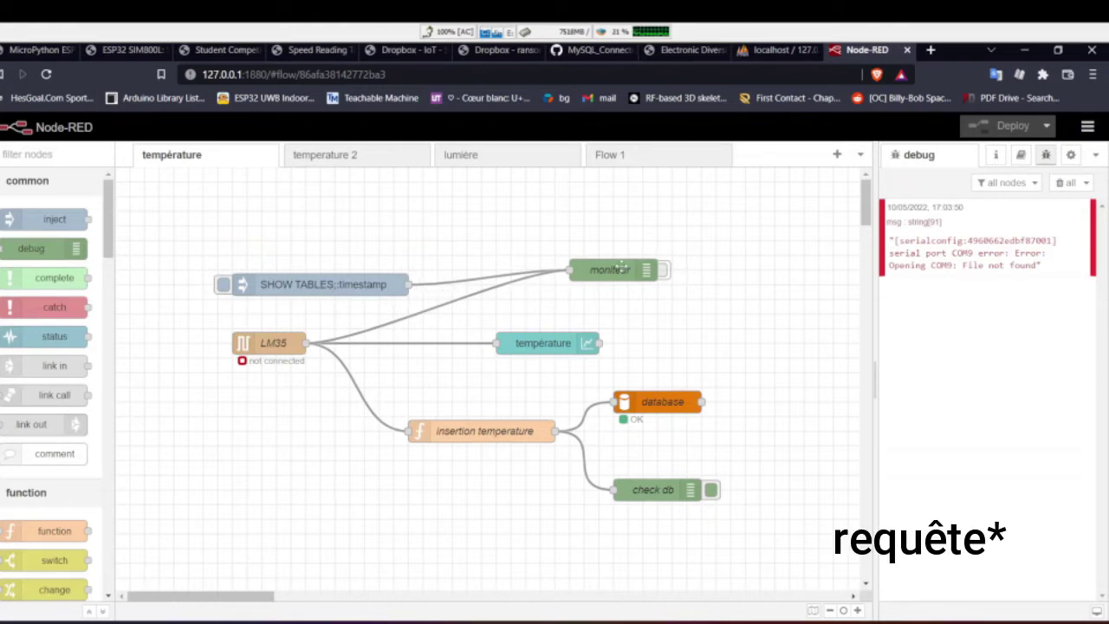
pyautogui.click(664, 272)
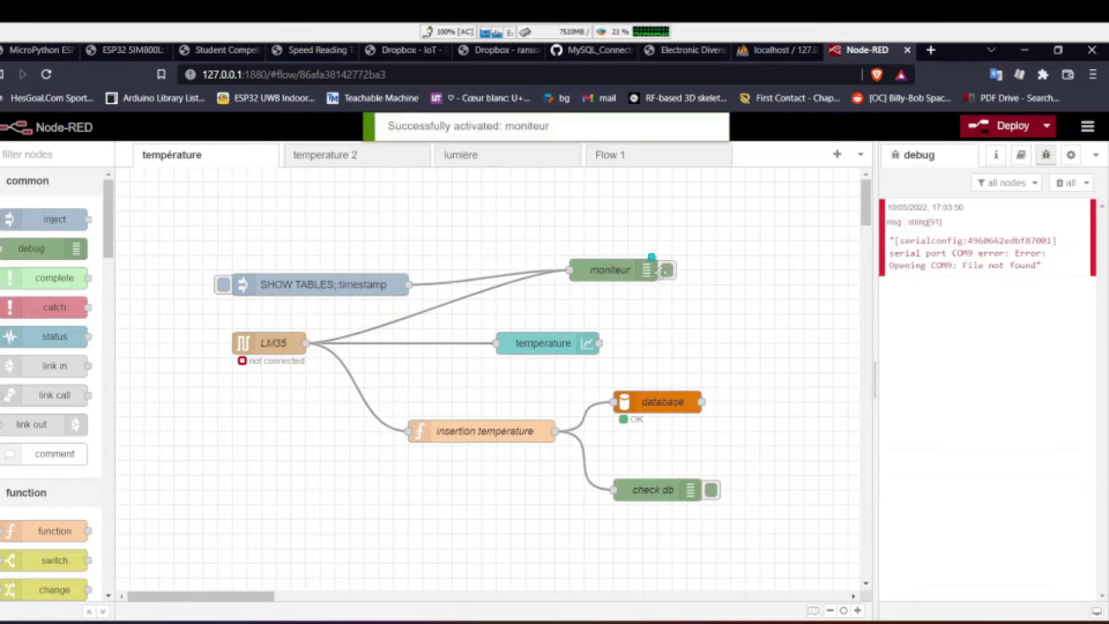
pyautogui.click(666, 272)
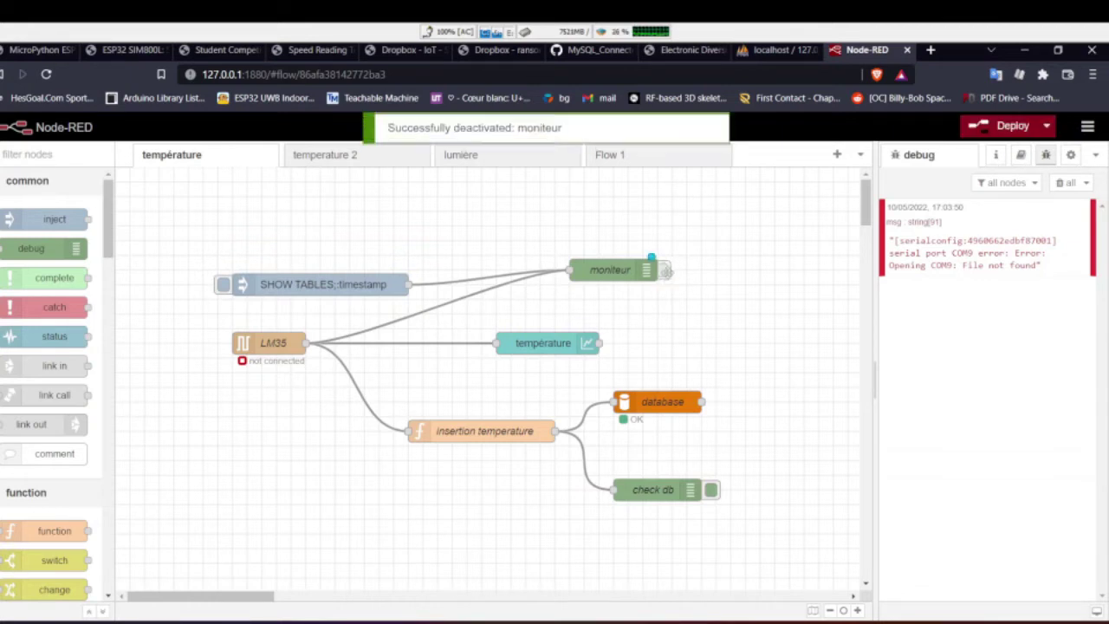
# Check the LM35 serial input node's port configuration and accept its existing settings
pyautogui.doubleClick(277, 344)
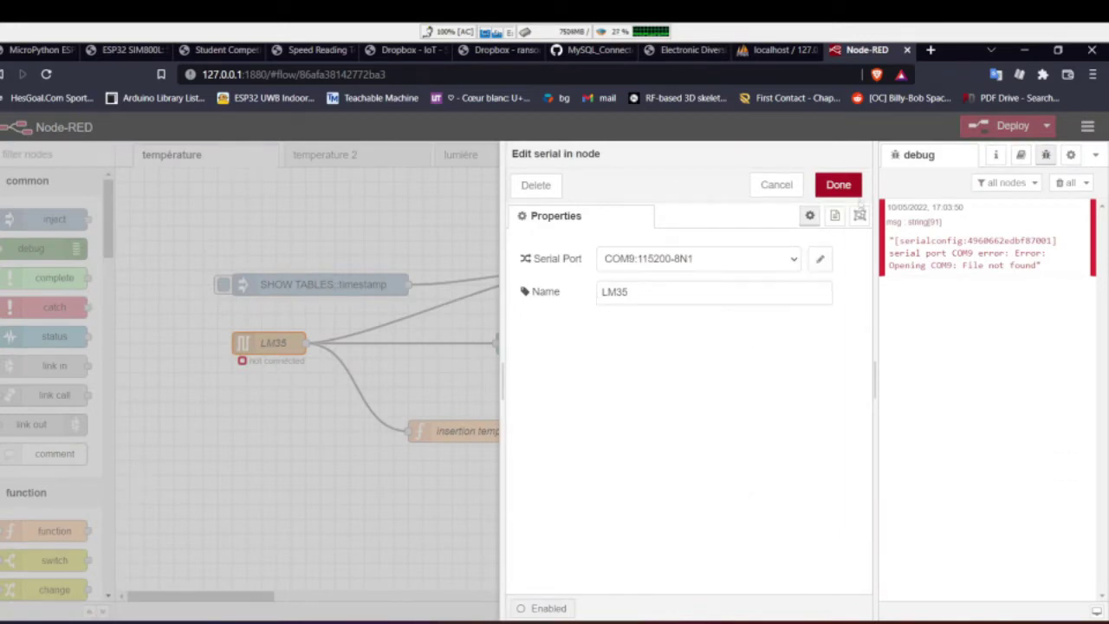
pyautogui.click(819, 258)
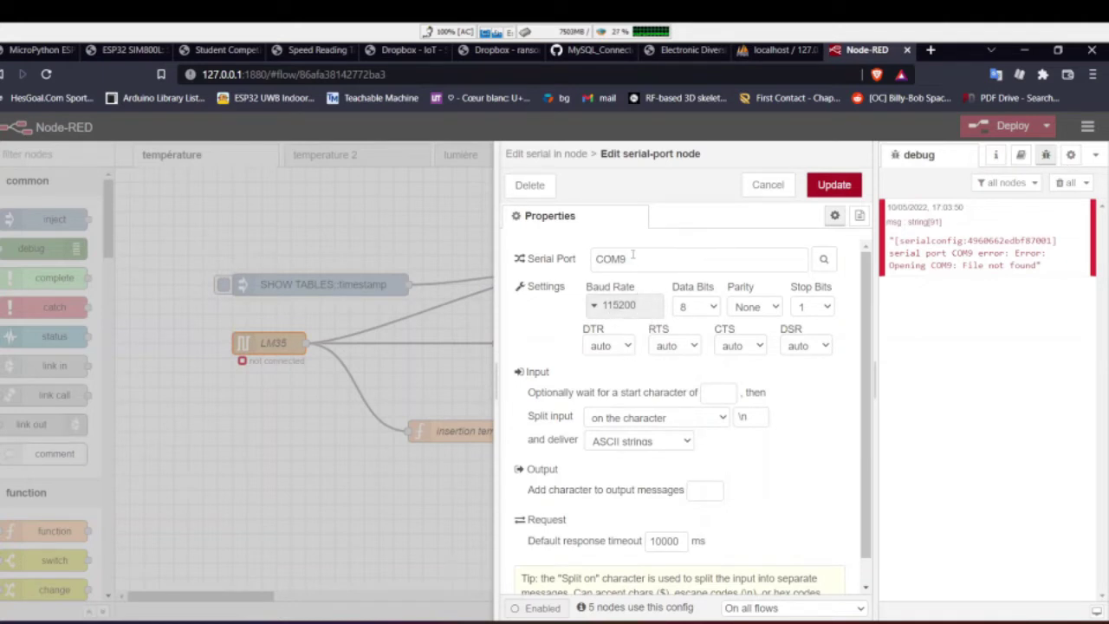
pyautogui.click(820, 189)
pyautogui.click(821, 189)
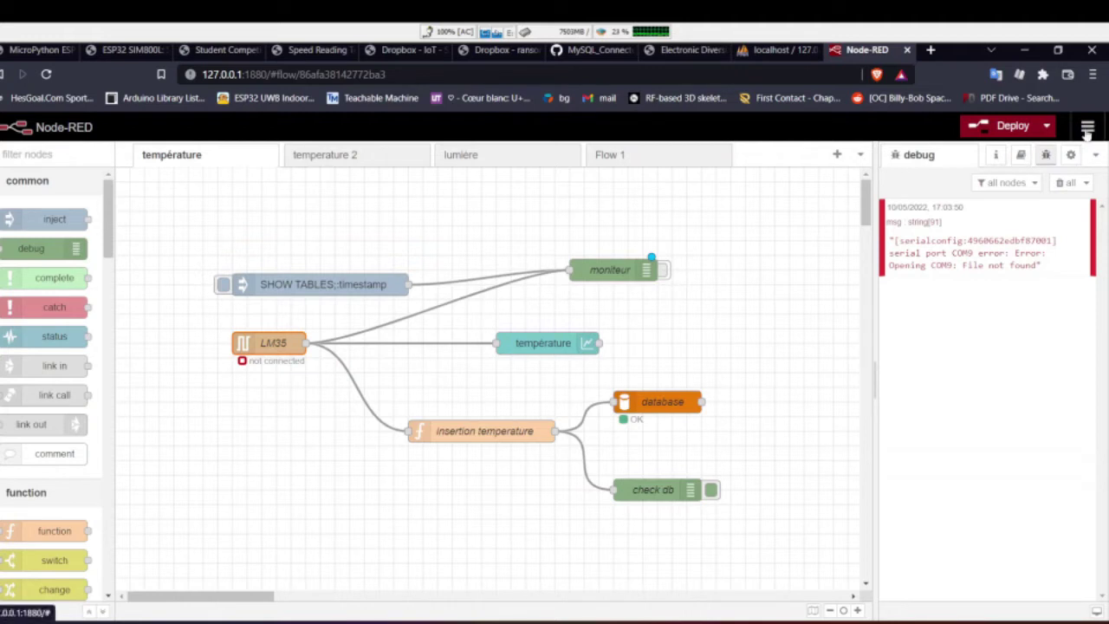
# Review the palette manager's installed modules and its module installation page, including the dashboard, mysql and serialport modules
pyautogui.click(1087, 128)
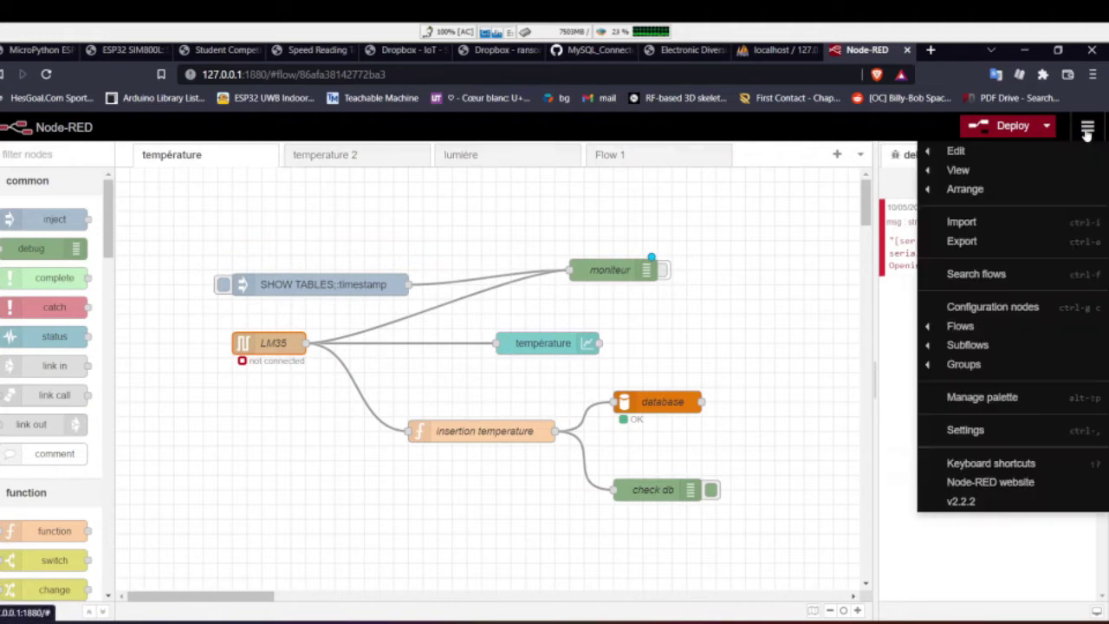
pyautogui.click(977, 400)
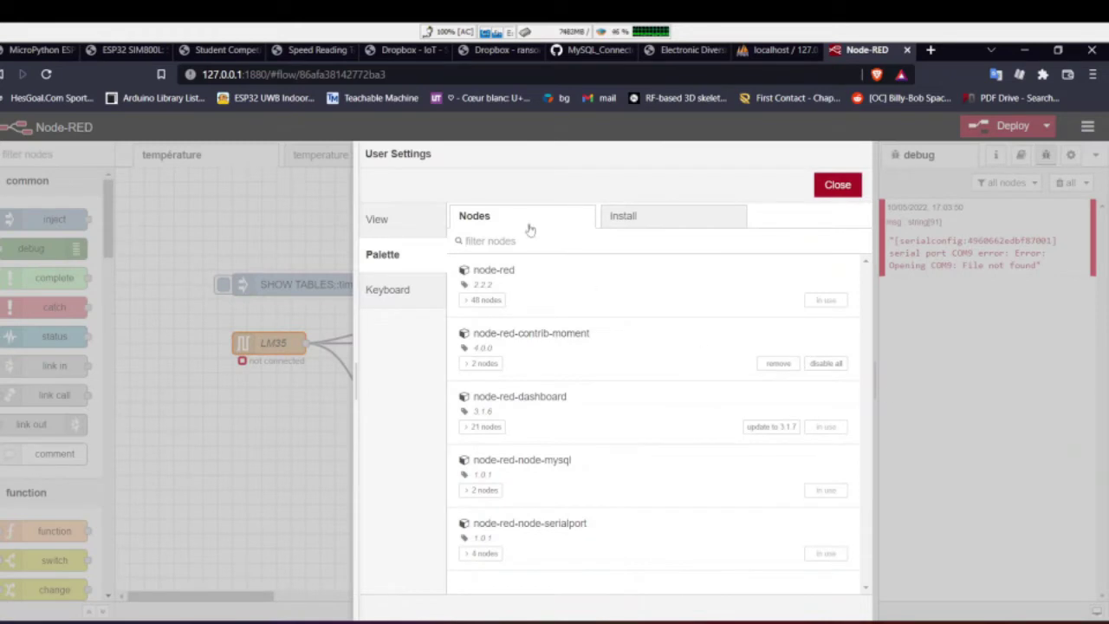
pyautogui.click(648, 224)
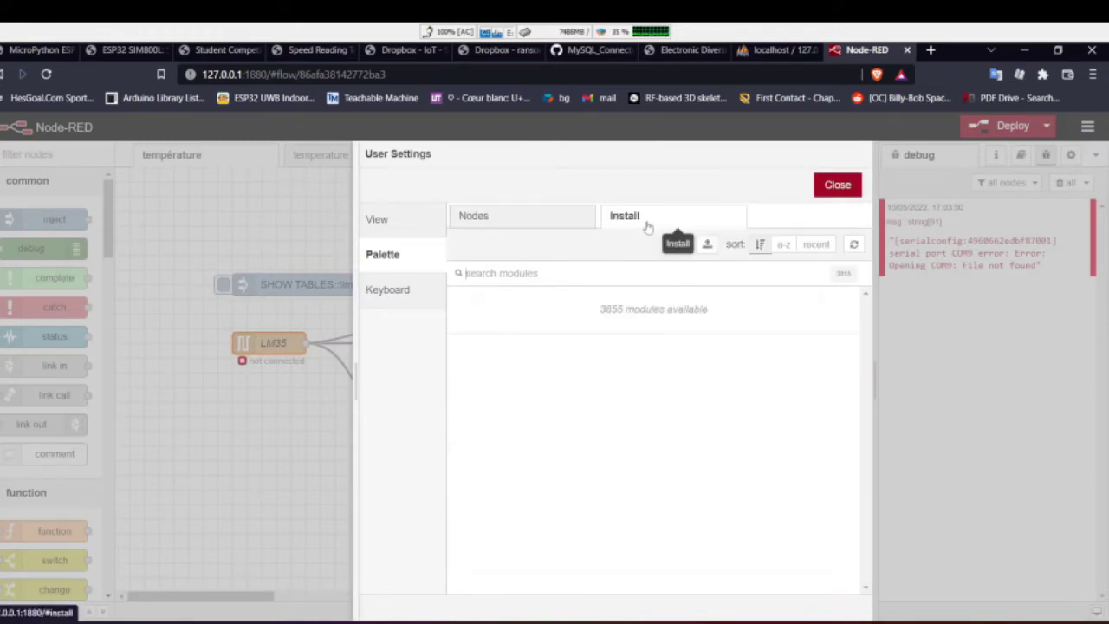
pyautogui.click(509, 216)
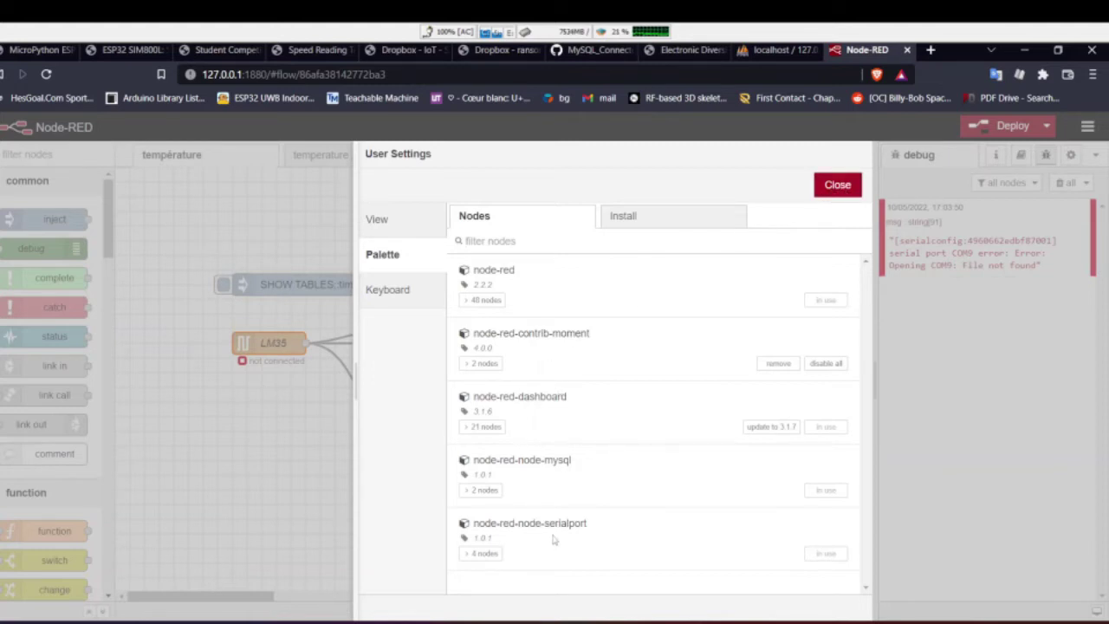
pyautogui.click(837, 185)
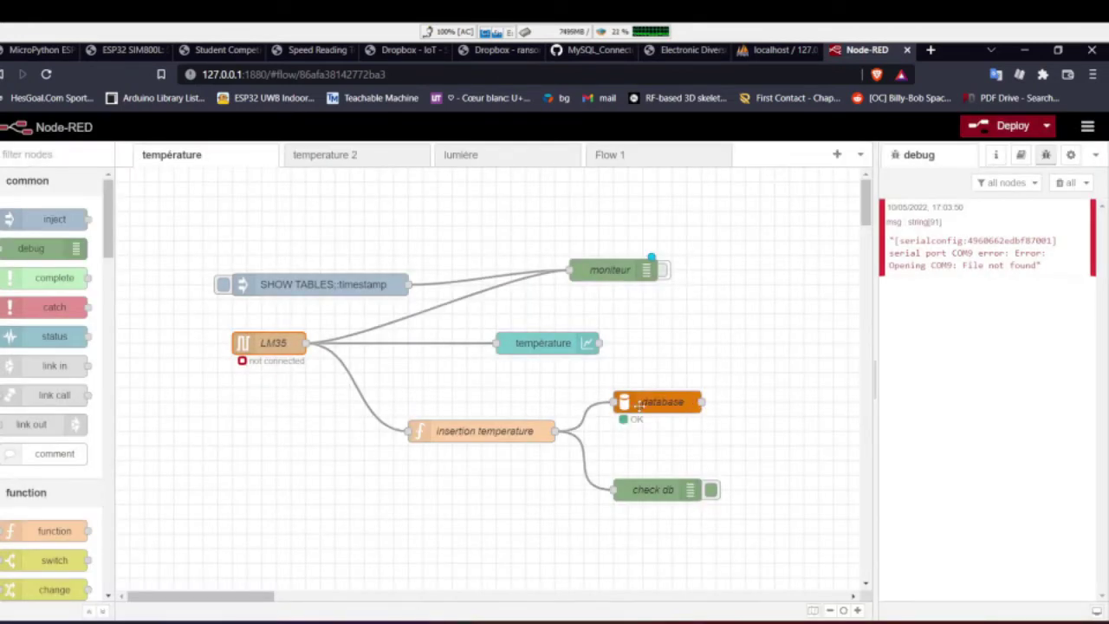
# Check the database node's MySQL connection settings against the sensor database in phpMyAdmin and accept them unchanged in Node-RED
pyautogui.scroll(-15, 83, 436)
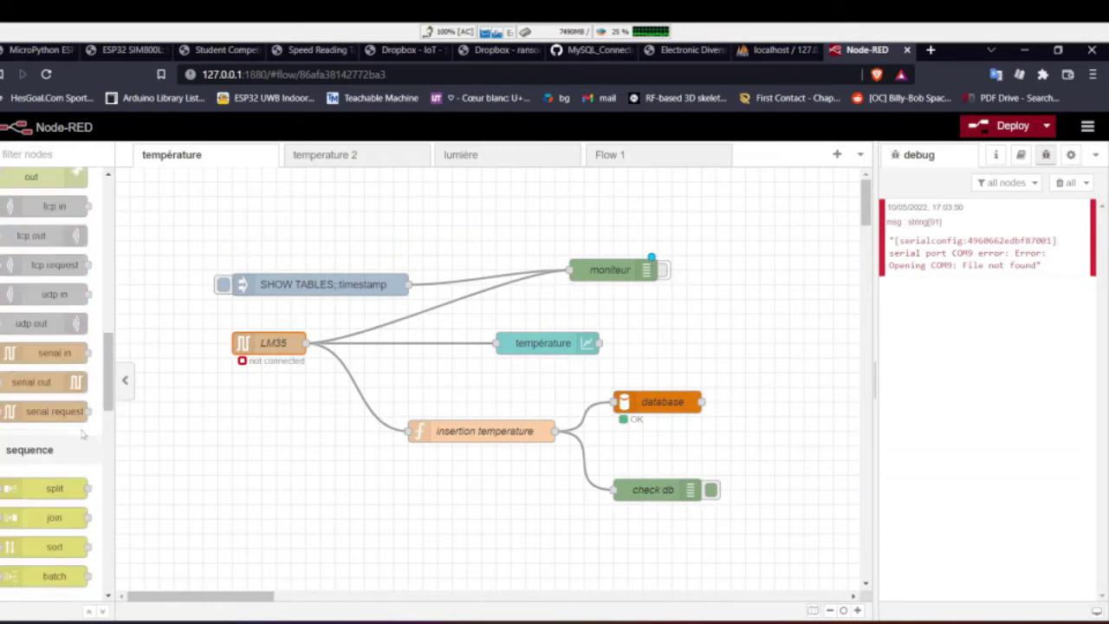
pyautogui.scroll(-5, 83, 435)
pyautogui.scroll(6, 60, 399)
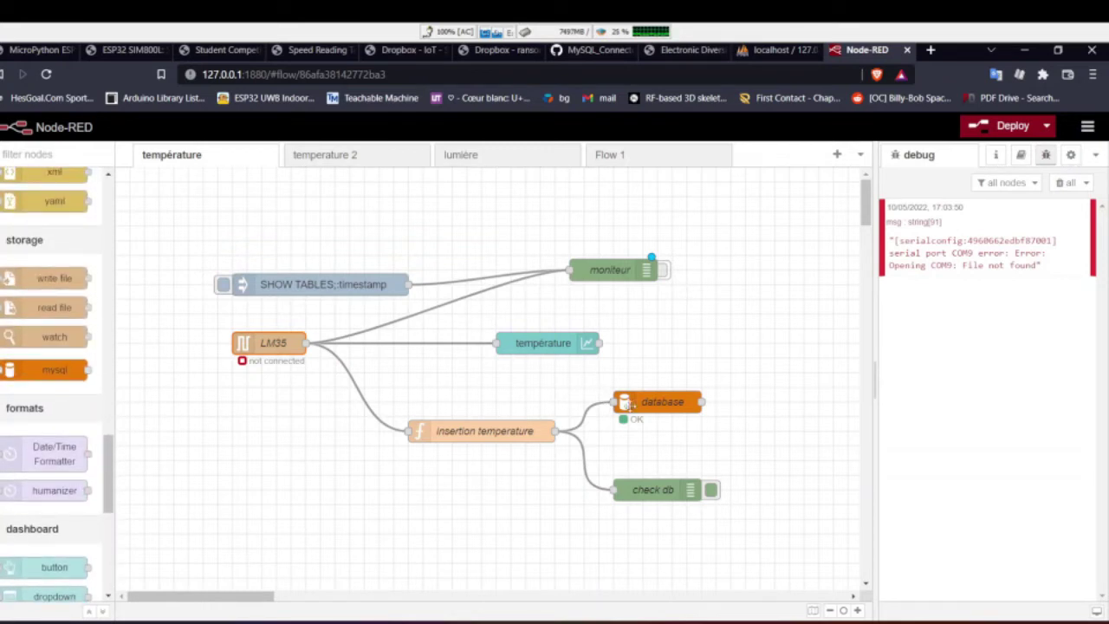
pyautogui.doubleClick(663, 400)
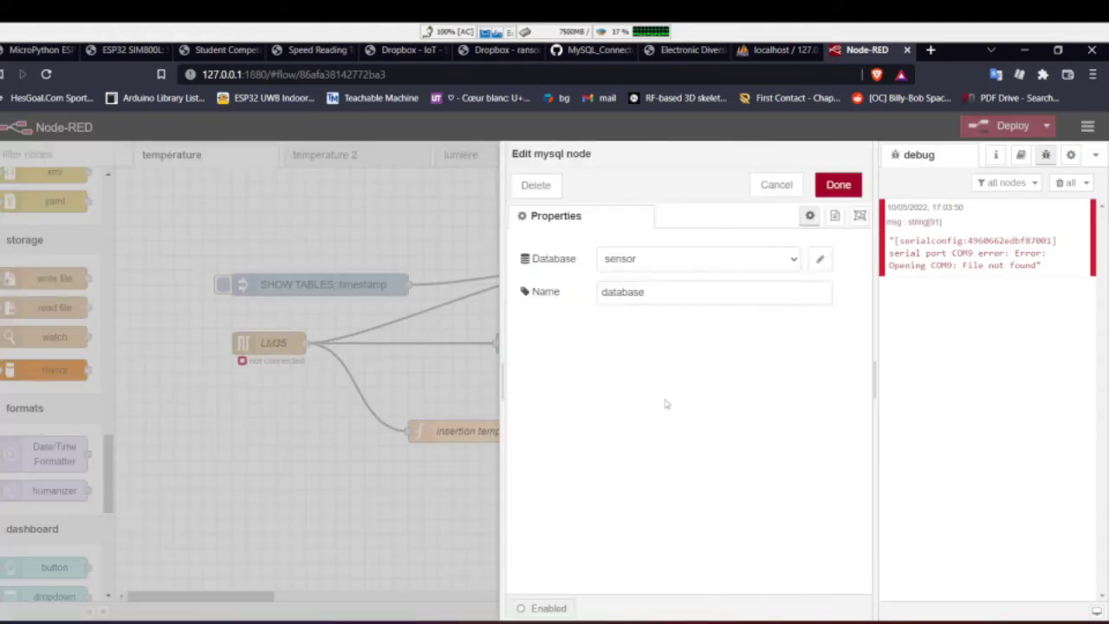
pyautogui.click(818, 260)
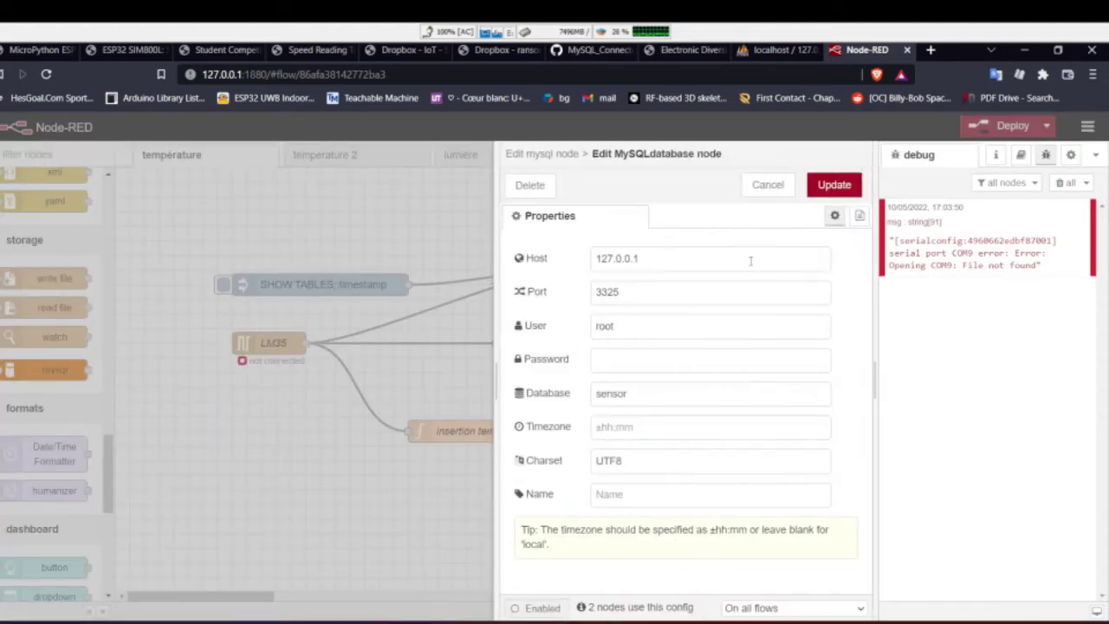
pyautogui.click(614, 258)
pyautogui.click(775, 50)
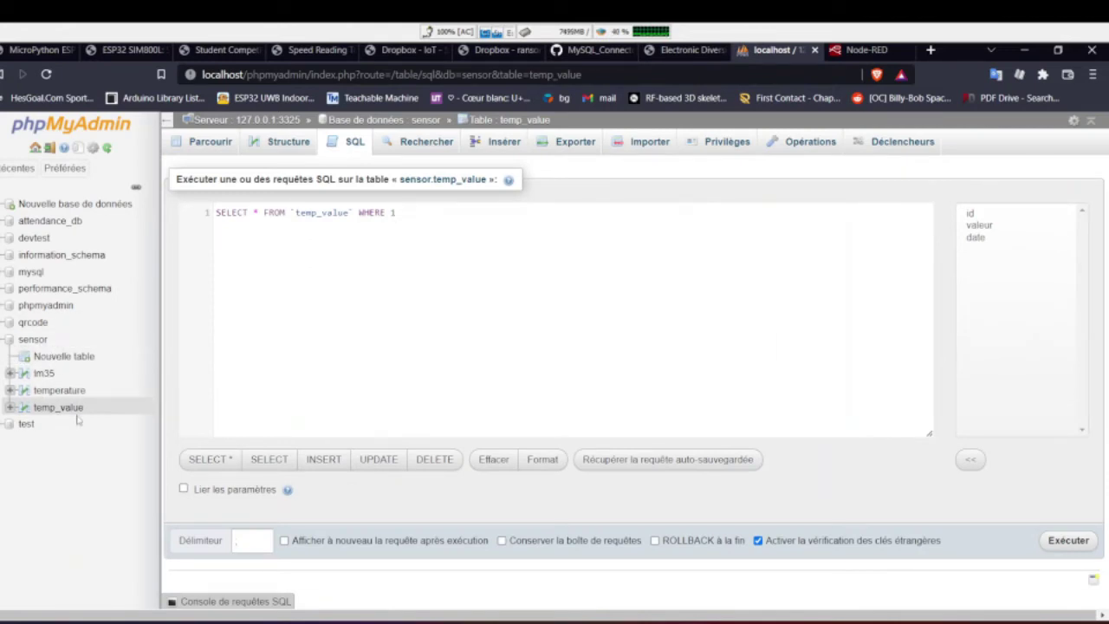
pyautogui.click(853, 50)
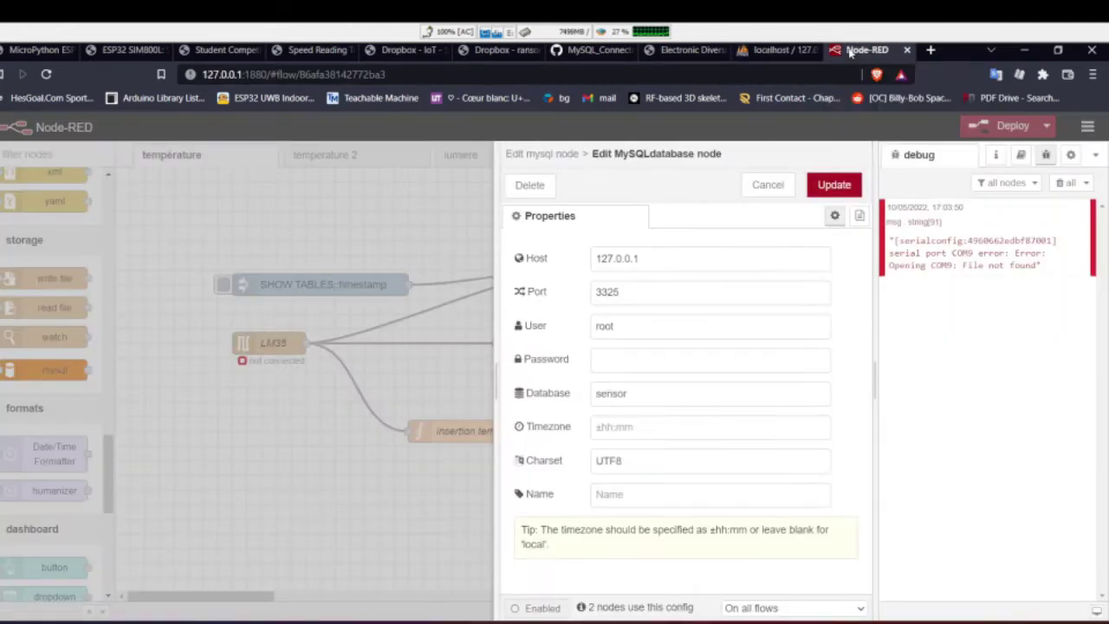
pyautogui.click(834, 185)
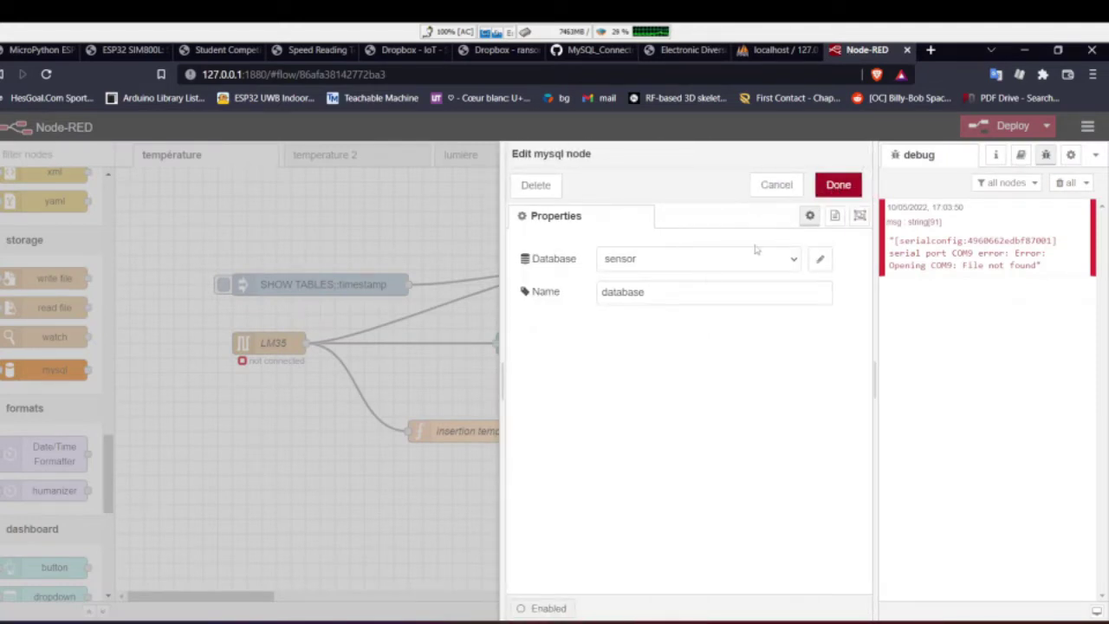
pyautogui.click(834, 186)
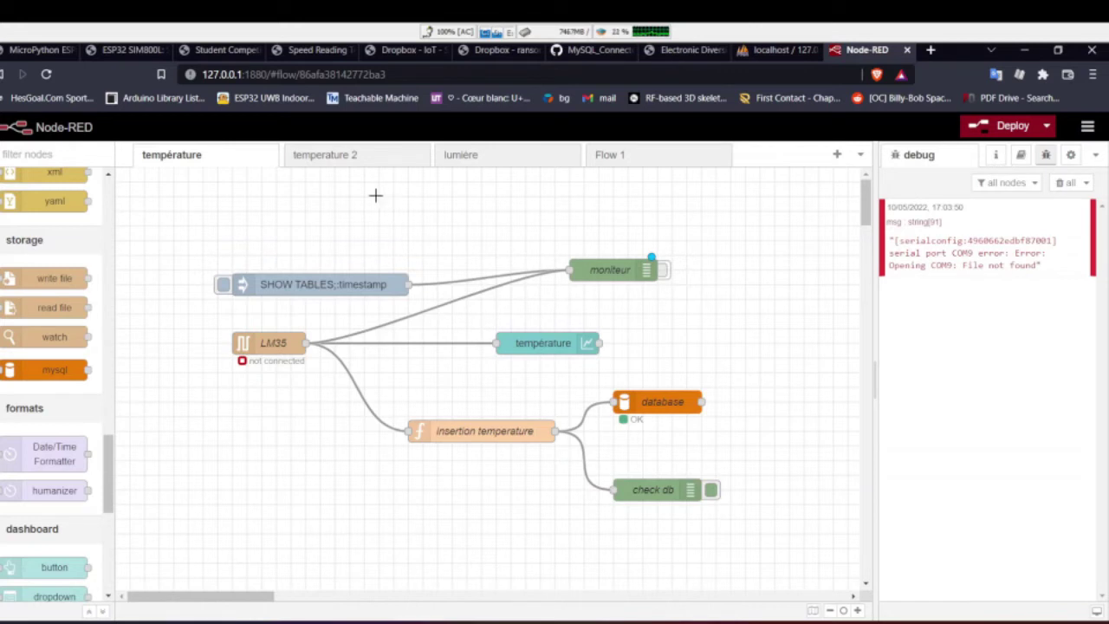
# View the temperature 2 flow and look through the palette's storage, network and function nodes
pyautogui.click(365, 161)
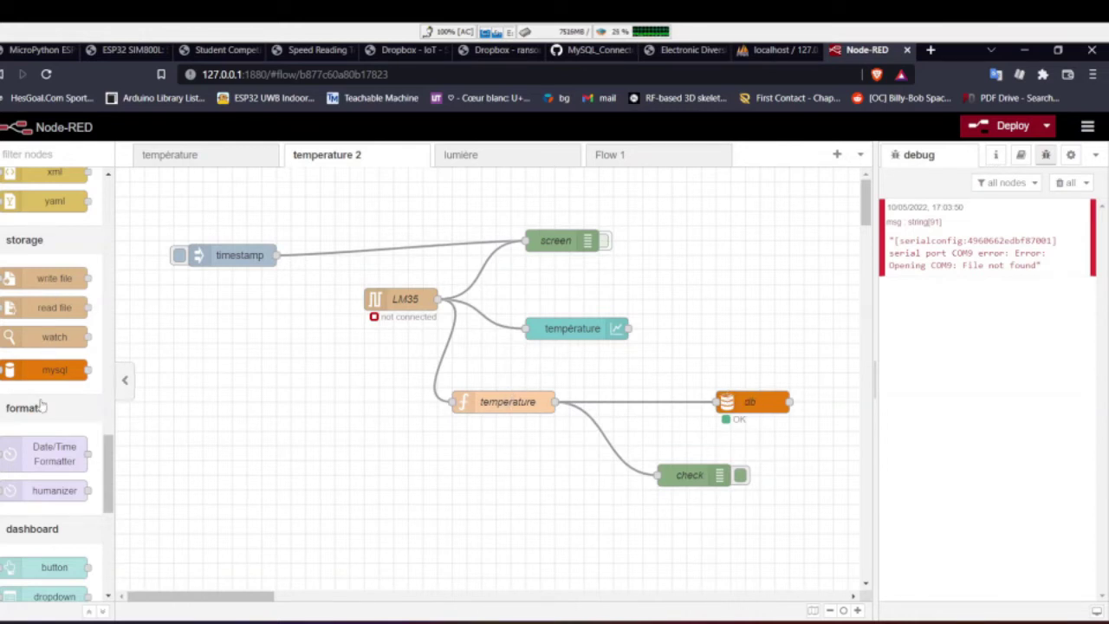
pyautogui.scroll(-3, 42, 406)
pyautogui.scroll(-2, 41, 406)
pyautogui.scroll(9, 40, 398)
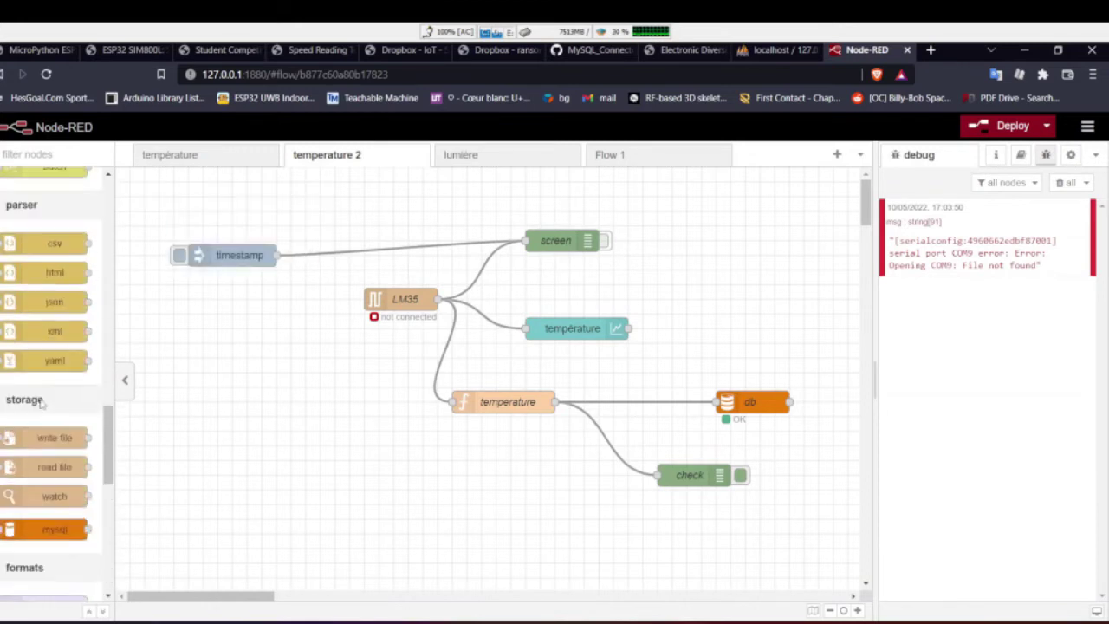
pyautogui.scroll(-2, 40, 399)
pyautogui.scroll(8, 40, 398)
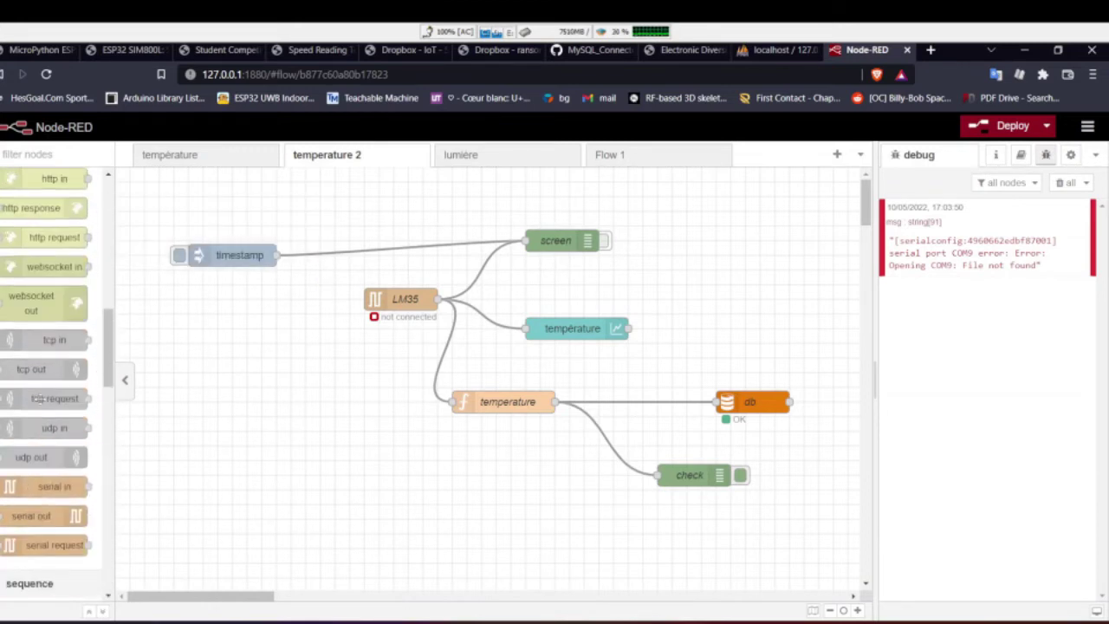
pyautogui.scroll(3, 40, 397)
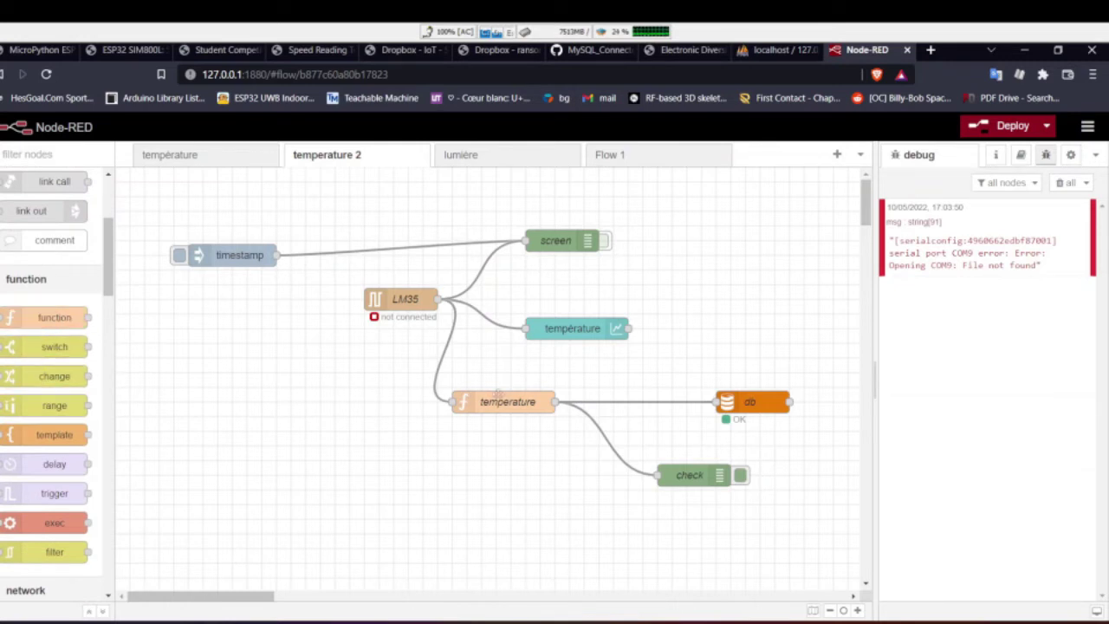
# Examine the temperature function node's date and INSERT code in the expanded JavaScript editor and accept it
pyautogui.doubleClick(491, 407)
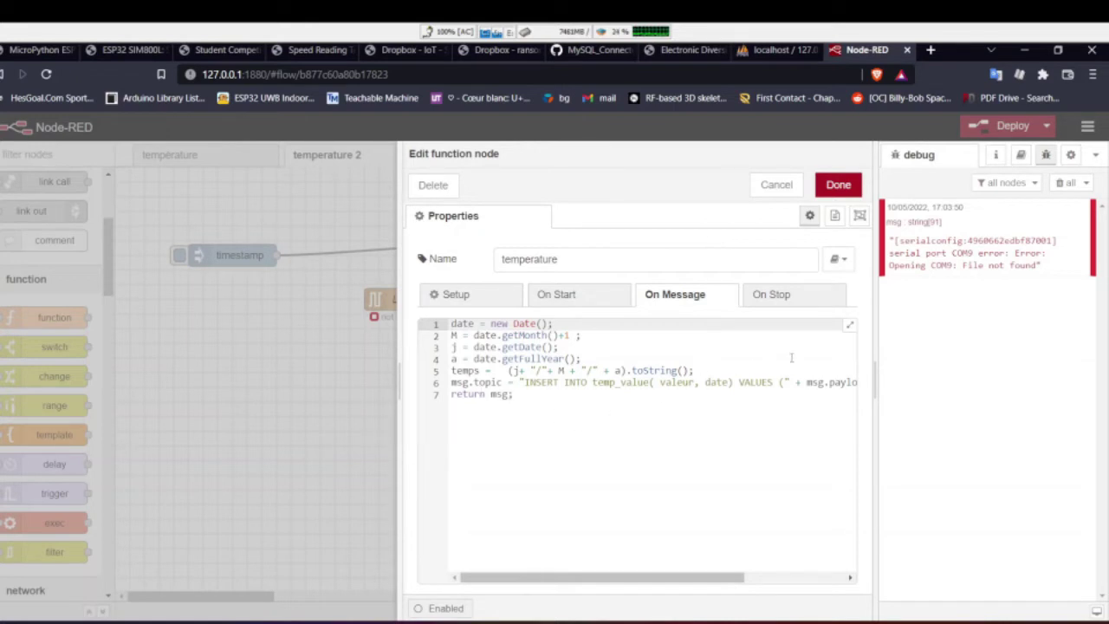
pyautogui.click(848, 325)
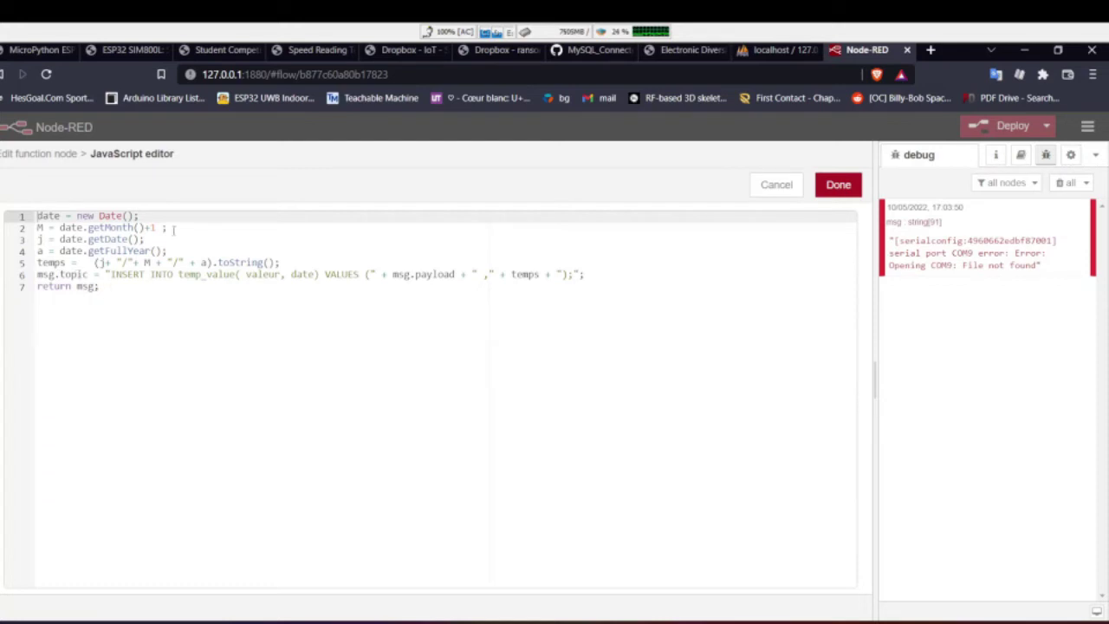
pyautogui.moveTo(169, 250); pyautogui.dragTo(37, 216)
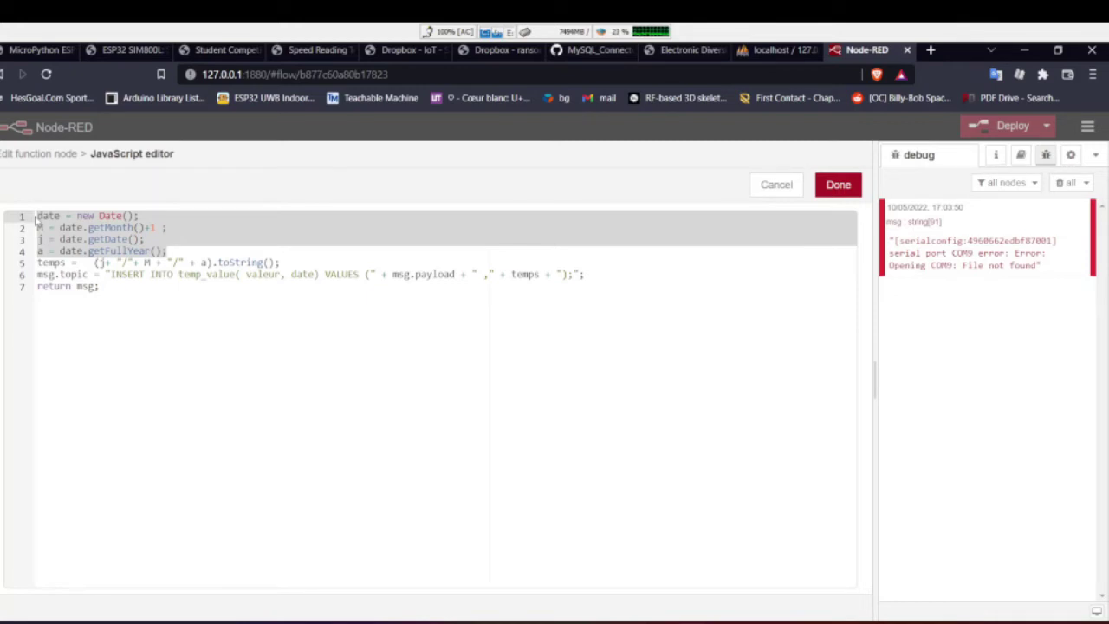
pyautogui.click(346, 383)
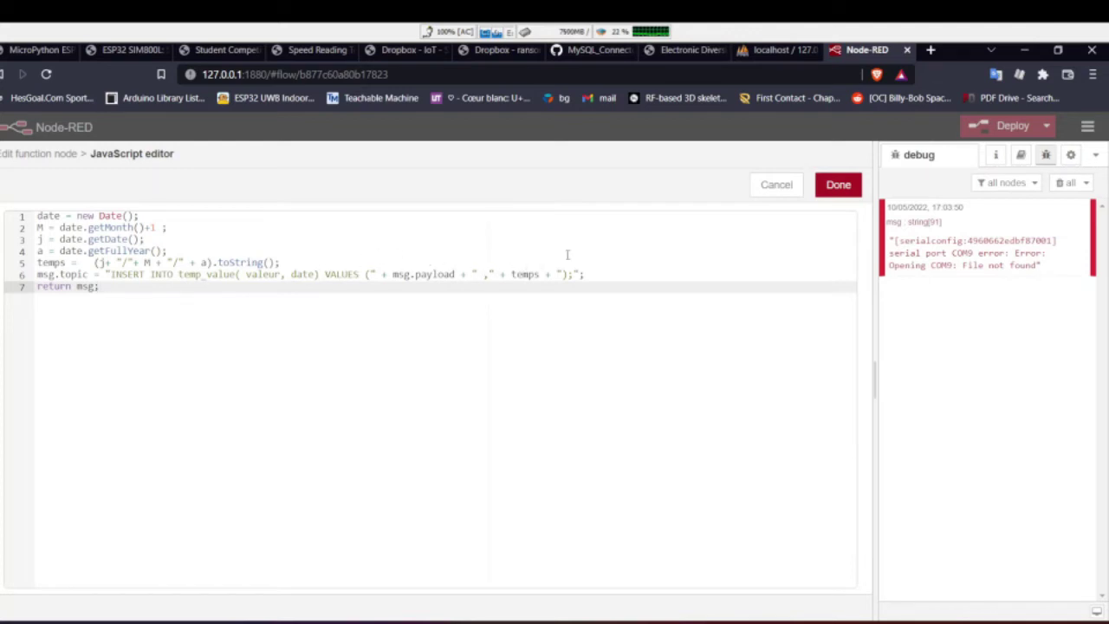
pyautogui.click(838, 187)
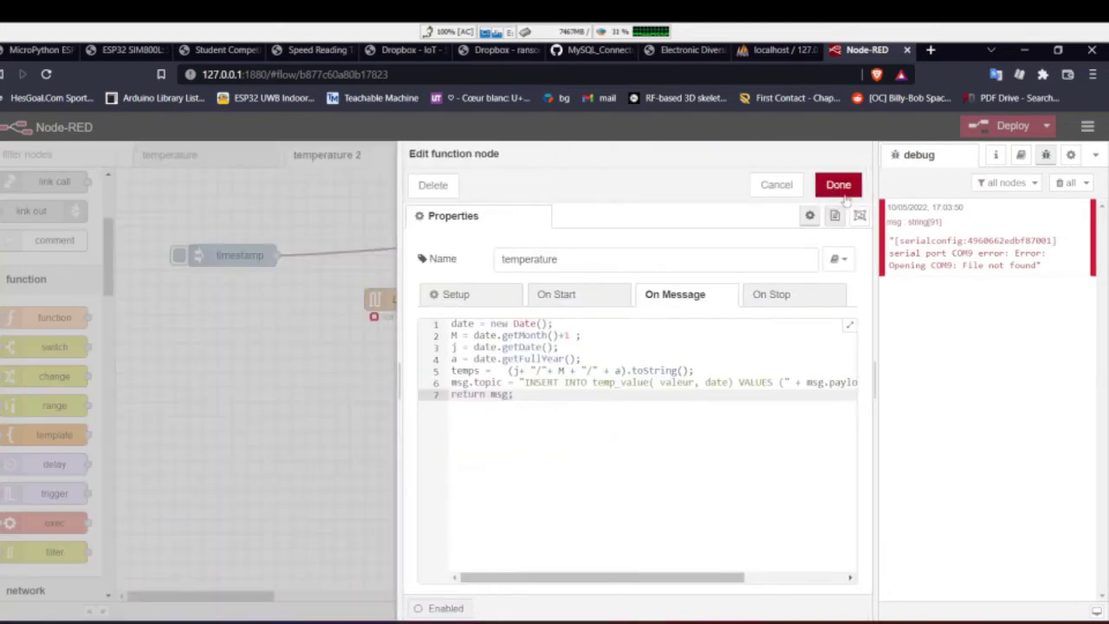
pyautogui.click(836, 185)
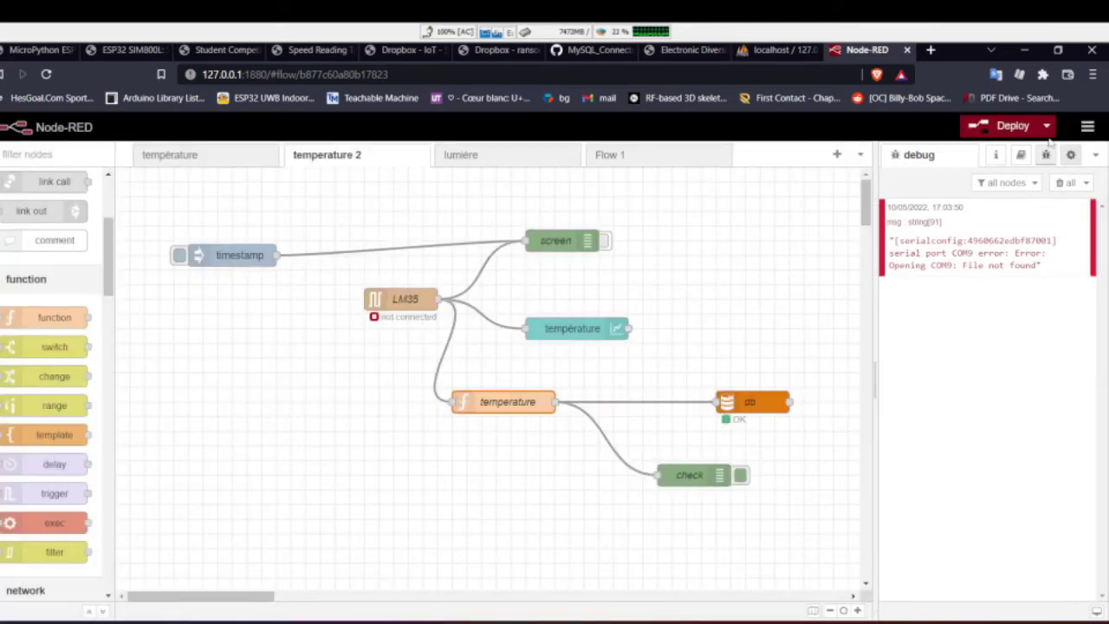
# Read the built-in help for the LM35 serial input, temperature function and db mysql nodes
pyautogui.click(994, 155)
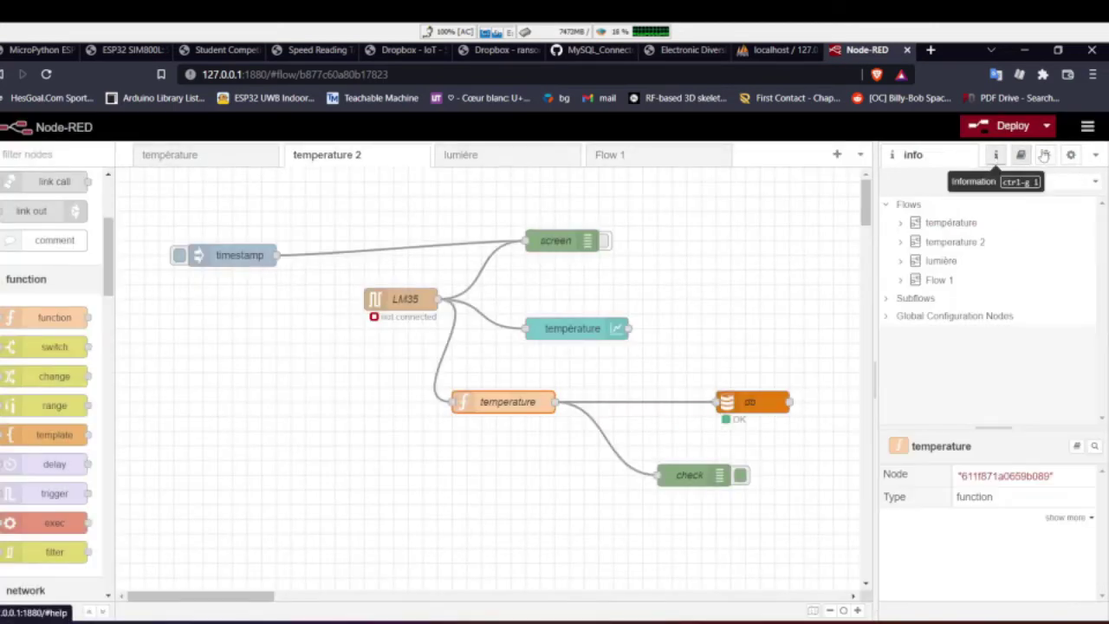
pyautogui.click(1096, 155)
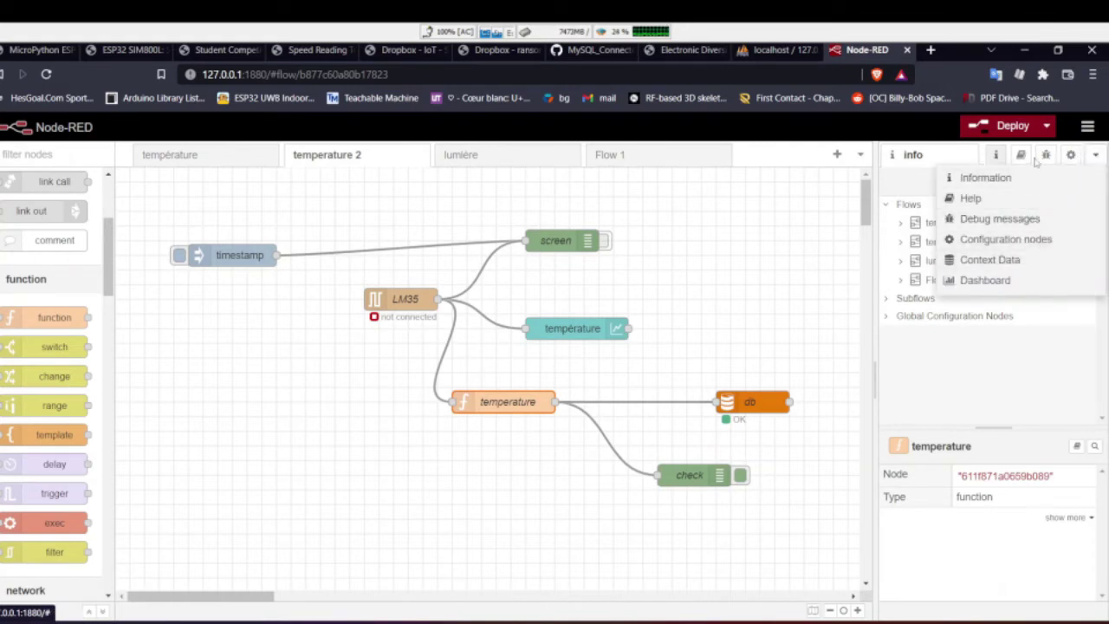
pyautogui.click(972, 199)
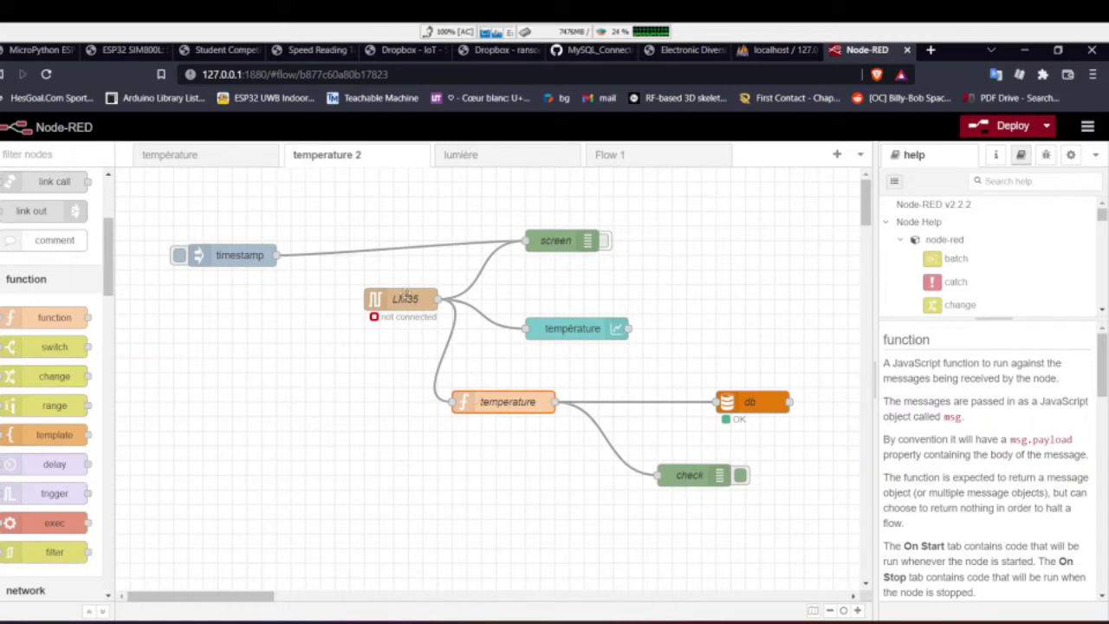
pyautogui.click(405, 298)
pyautogui.scroll(-3, 924, 525)
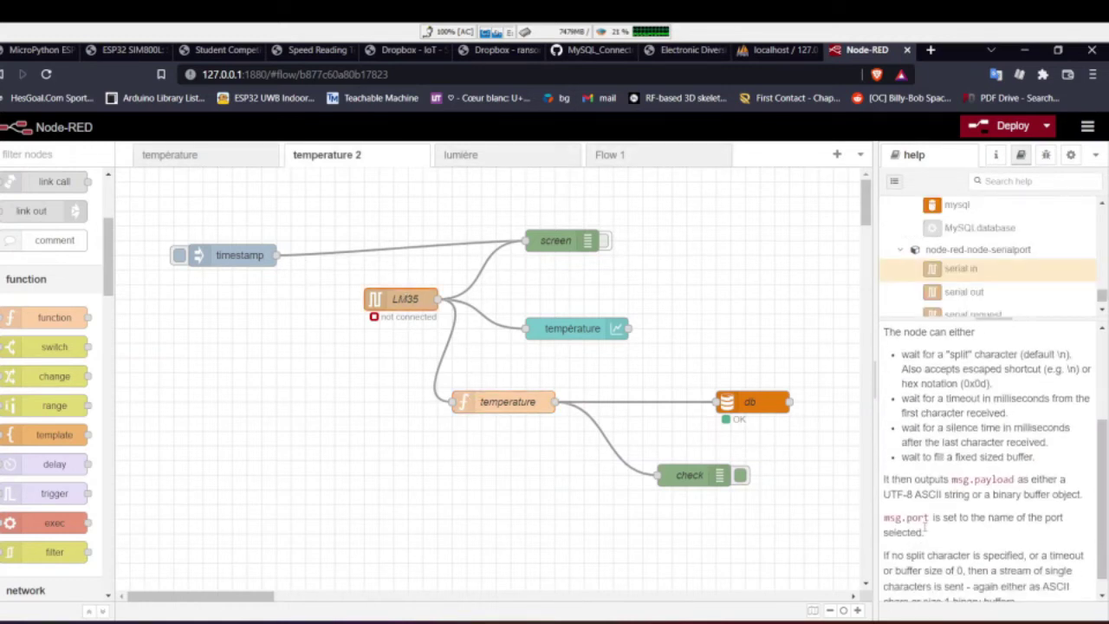
pyautogui.click(528, 405)
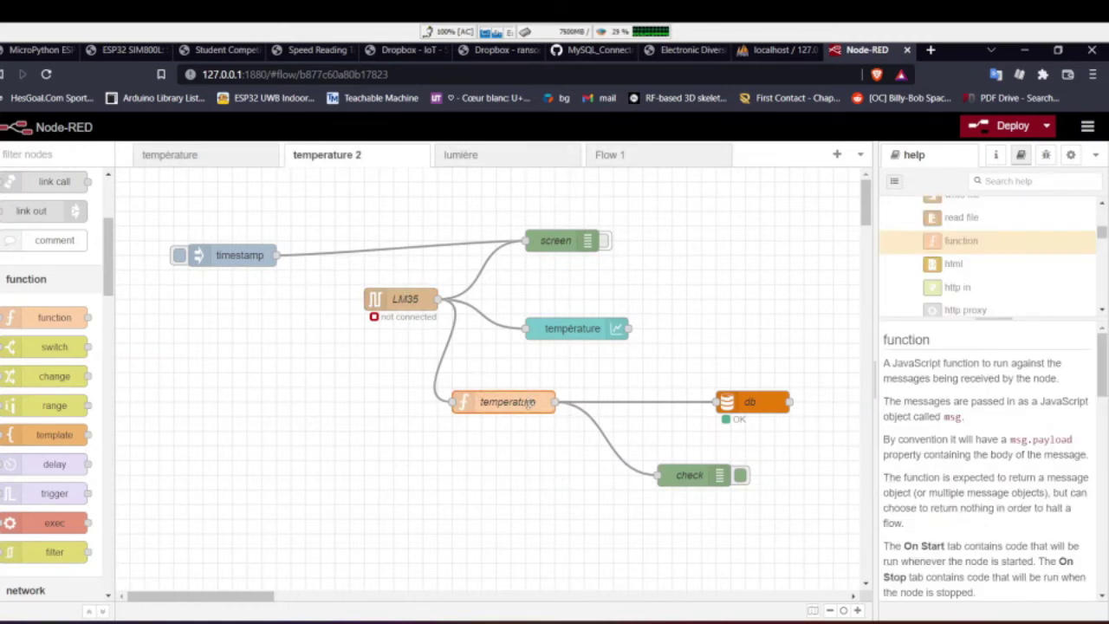
pyautogui.click(752, 401)
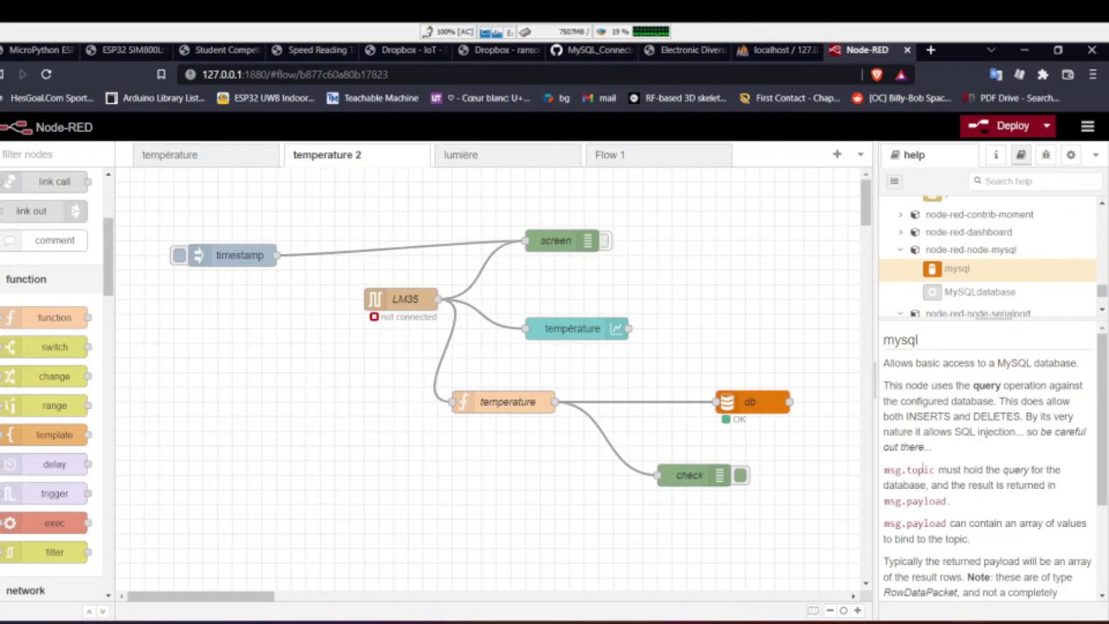
pyautogui.scroll(-2, 961, 472)
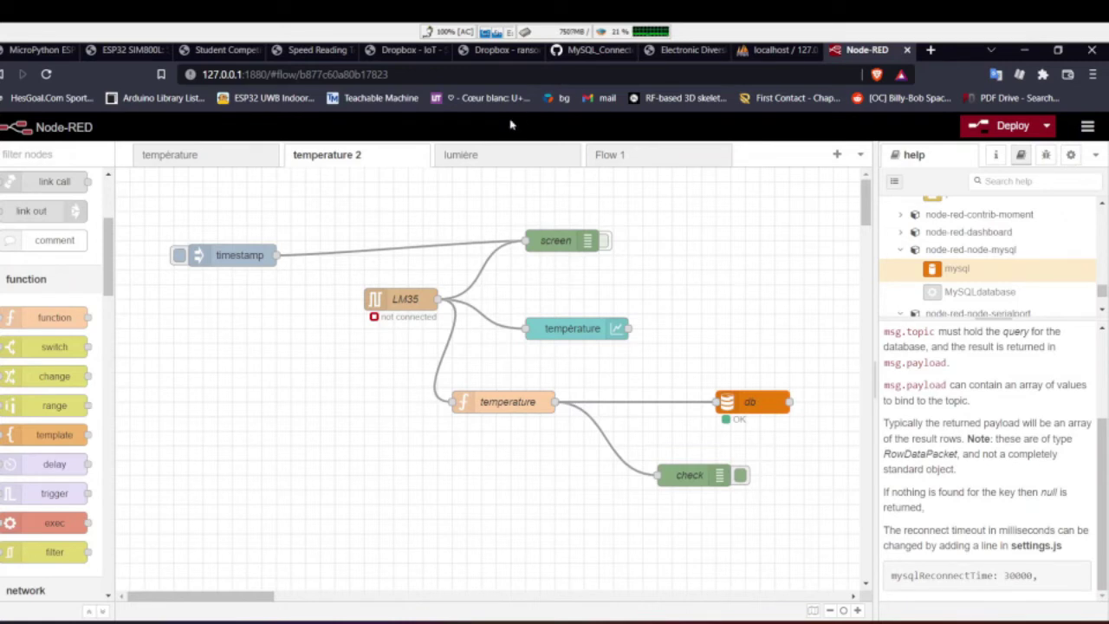
# Review the on and off payload settings of the vert, rouge and jaune switches in the lumière flow
pyautogui.click(476, 156)
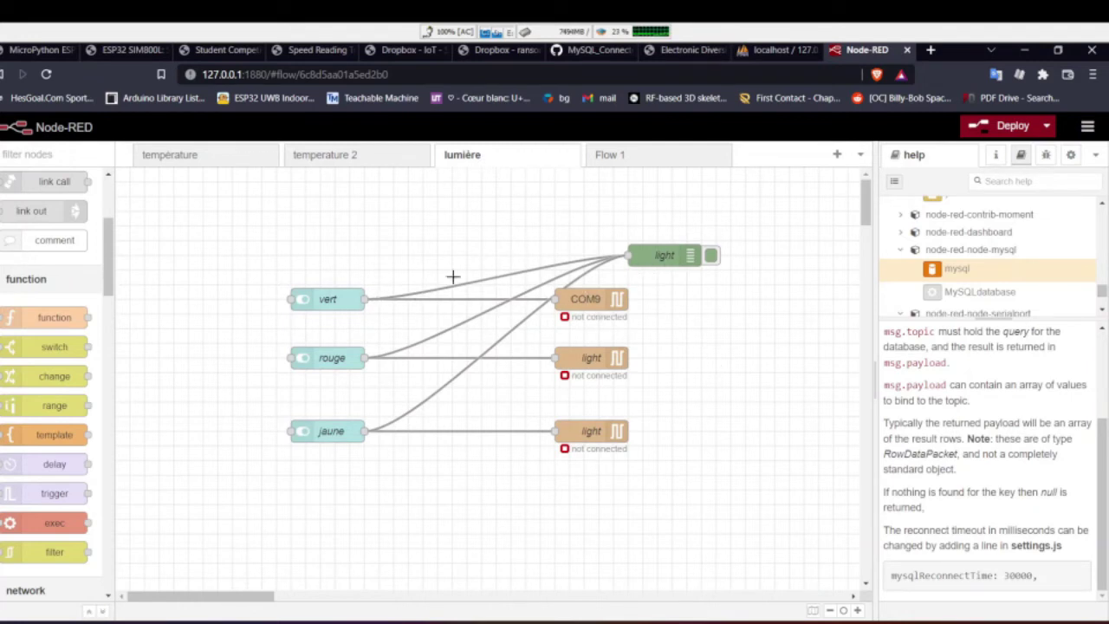
pyautogui.doubleClick(330, 300)
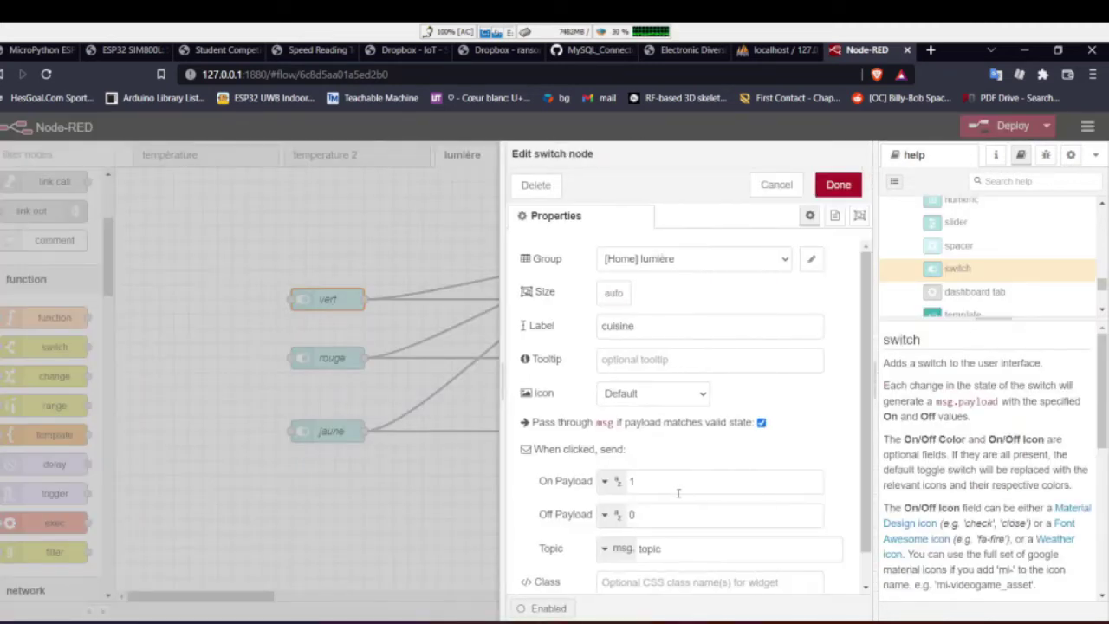
pyautogui.scroll(-1, 679, 492)
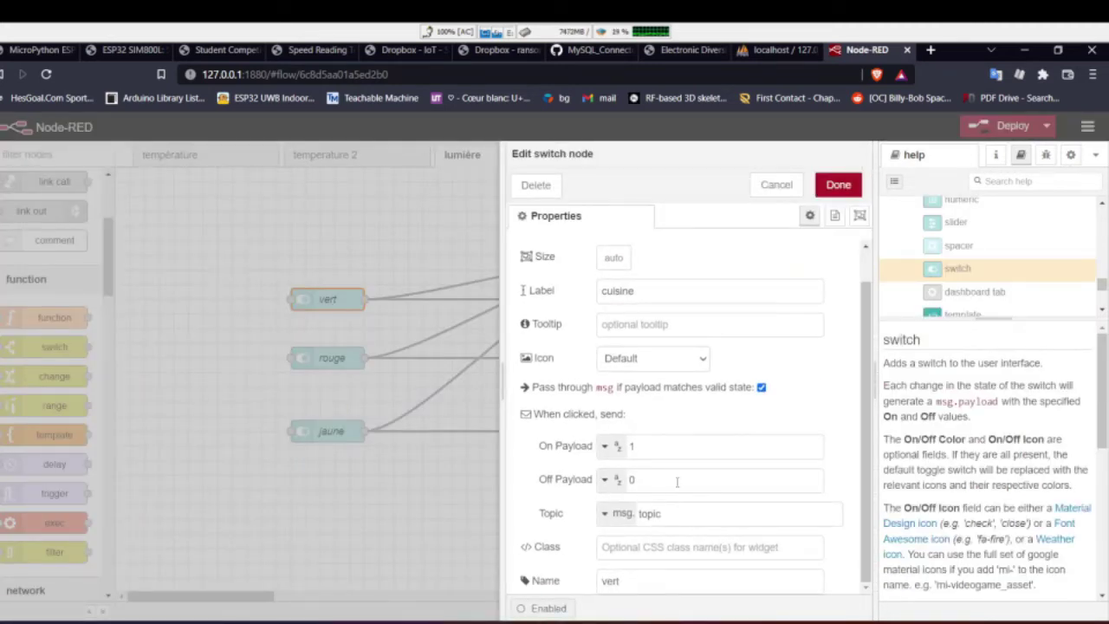
pyautogui.click(837, 184)
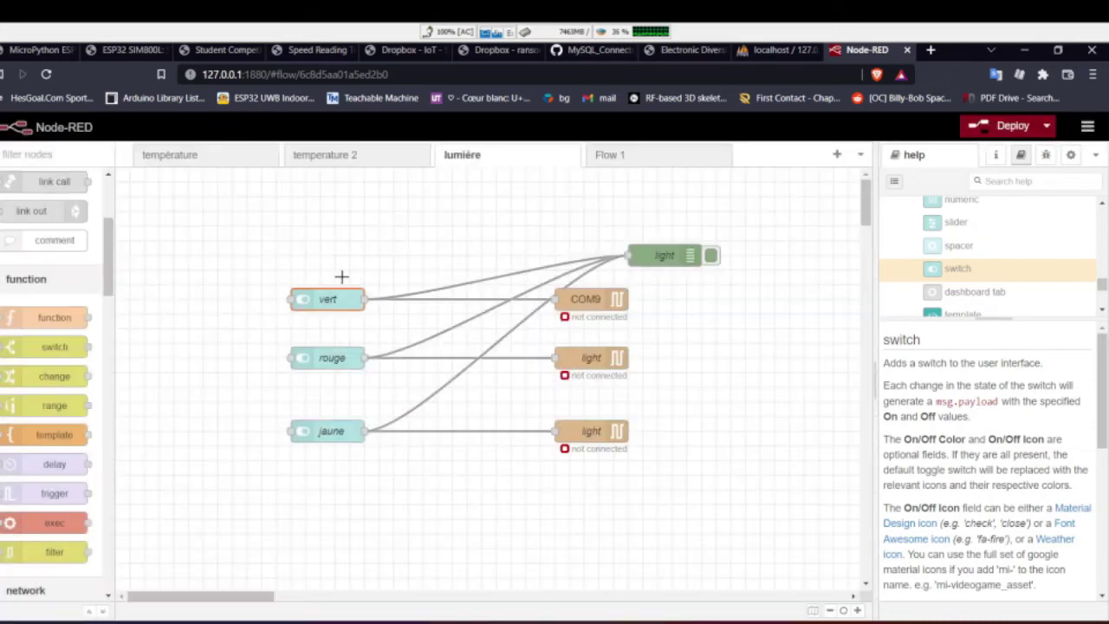
pyautogui.doubleClick(327, 357)
pyautogui.scroll(-1, 627, 454)
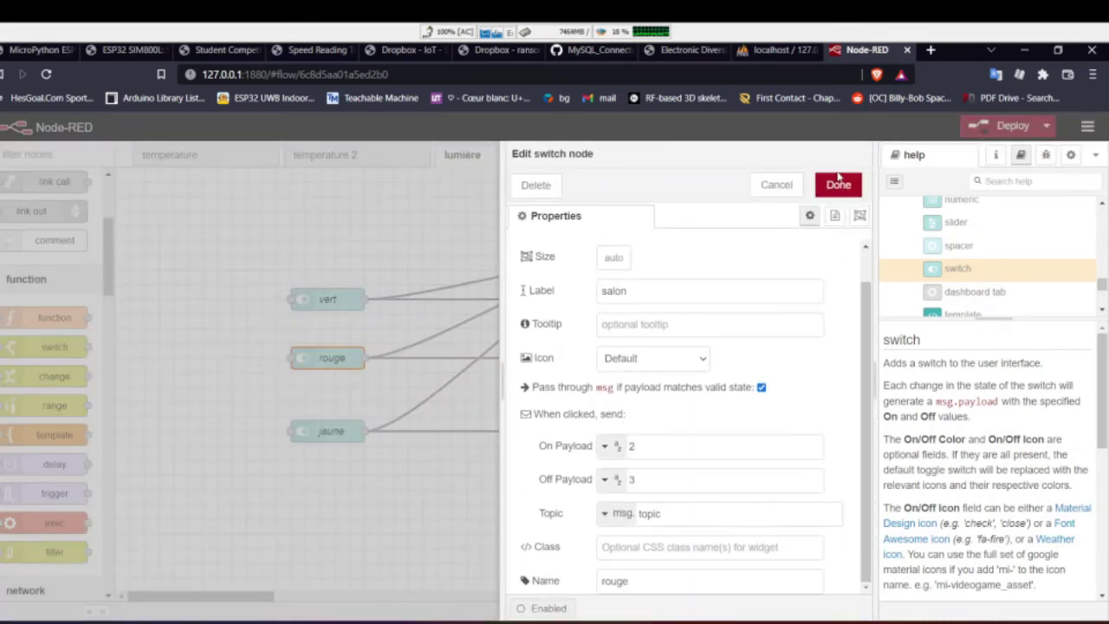
pyautogui.click(837, 185)
pyautogui.doubleClick(329, 430)
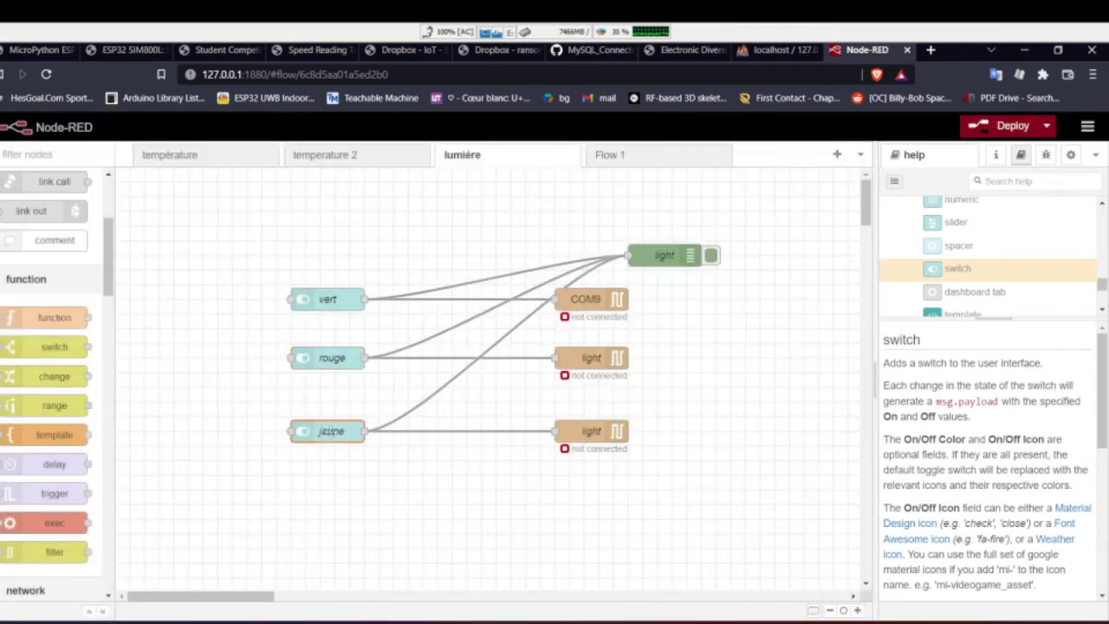
pyautogui.click(821, 187)
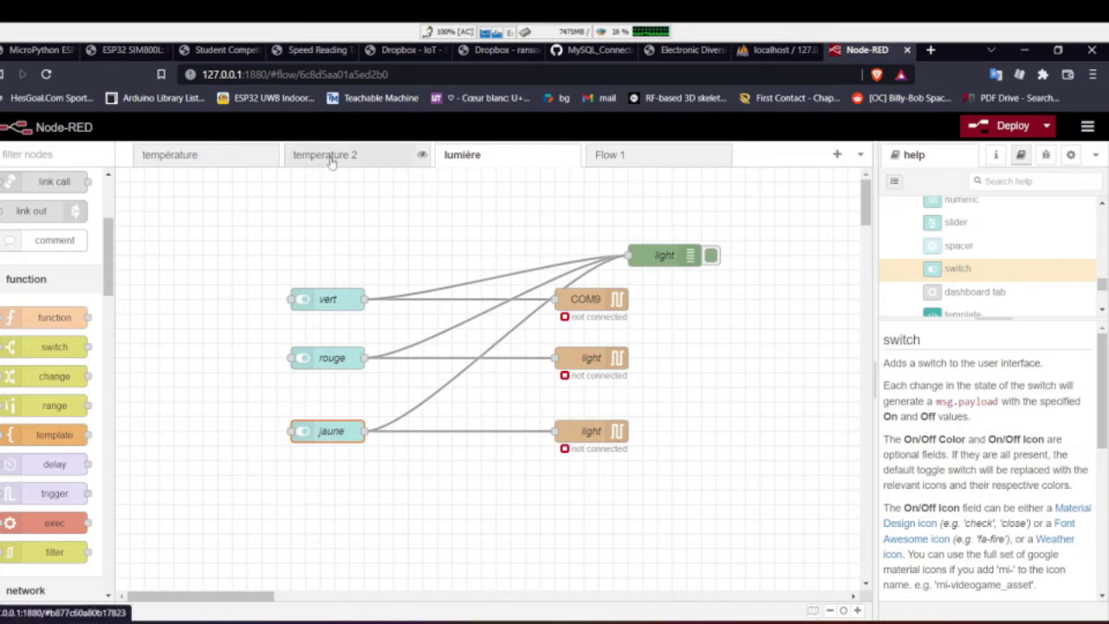
# Deploy the flows and open the web page of the dashboard containing the lumière and Temperature groups
pyautogui.click(1019, 128)
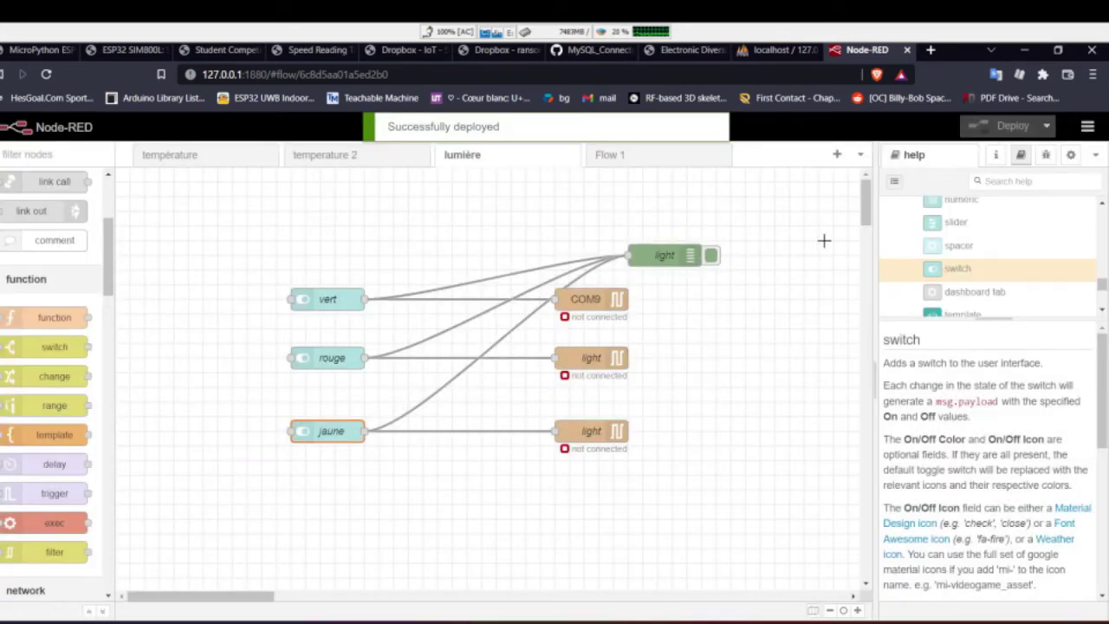
pyautogui.click(1087, 128)
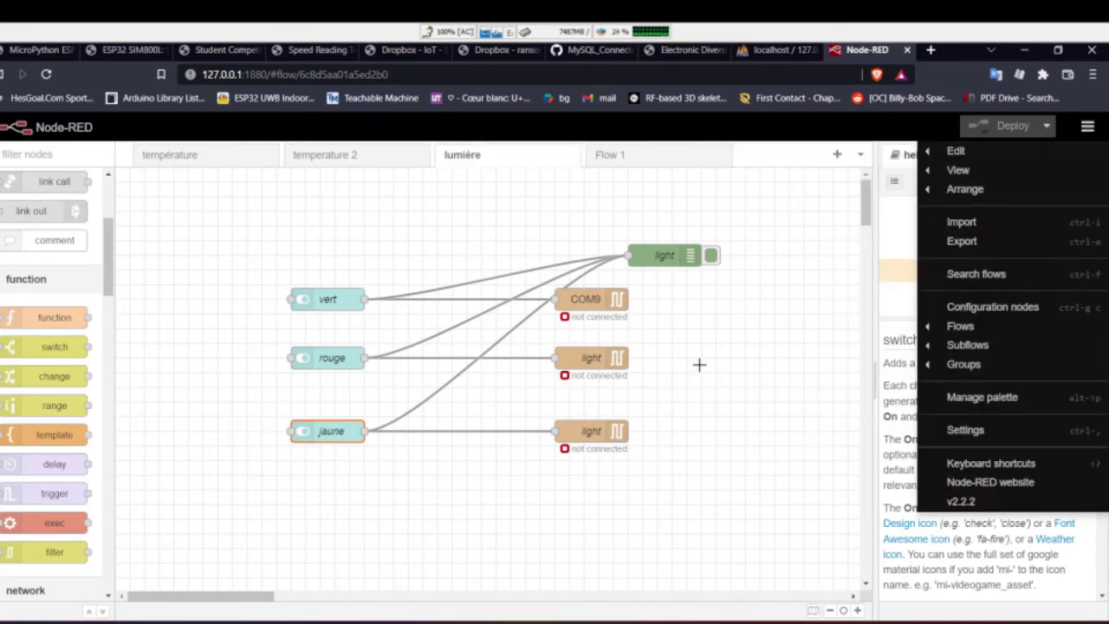
pyautogui.moveTo(700, 364); pyautogui.dragTo(1091, 154)
pyautogui.click(1092, 155)
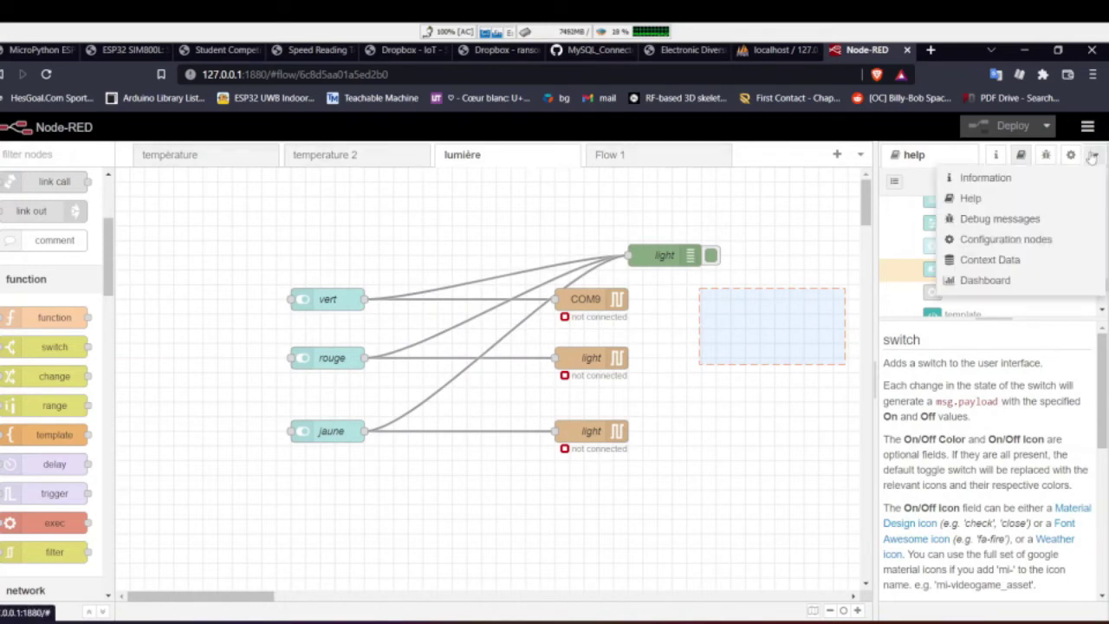
pyautogui.click(975, 280)
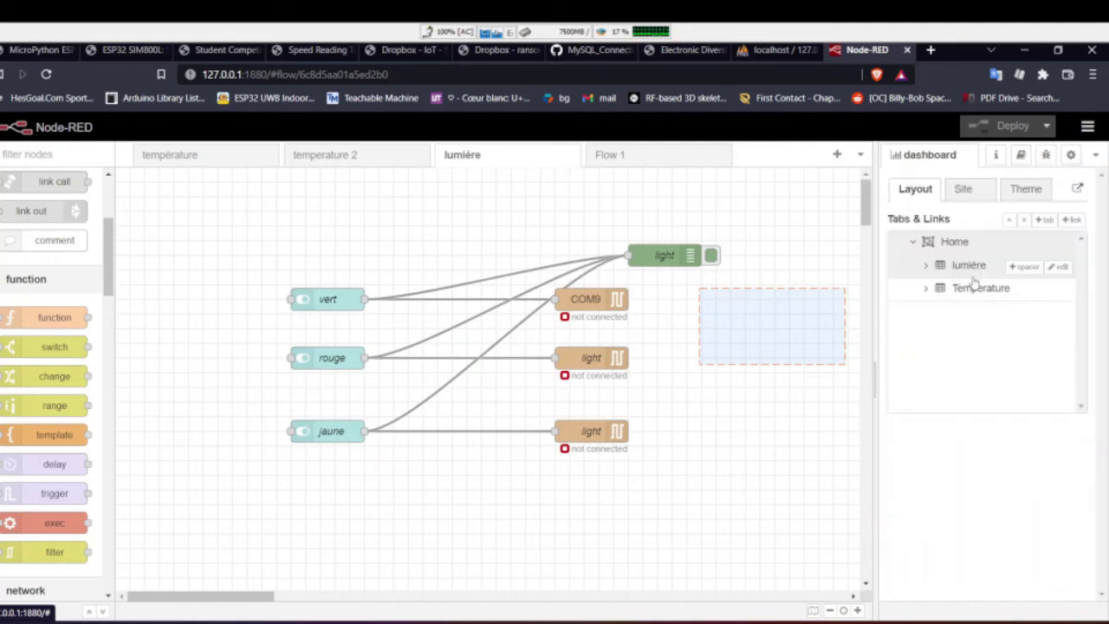
pyautogui.click(1078, 188)
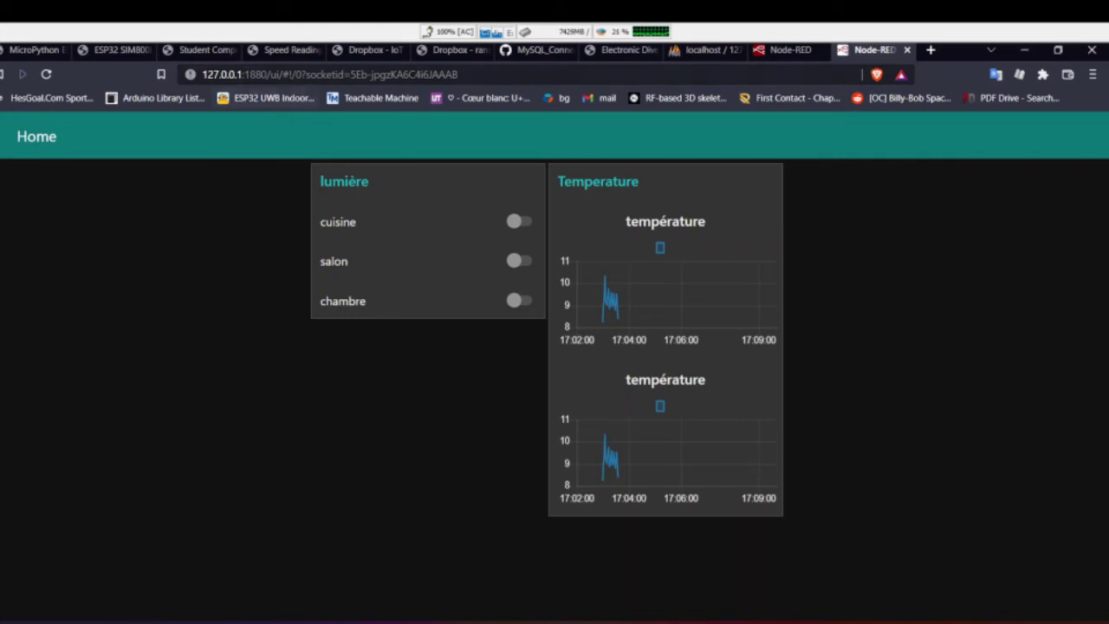
# Highlight the 127.0.0.1:1880/ui portion of the dashboard page's address
pyautogui.moveTo(274, 75); pyautogui.dragTo(213, 74)
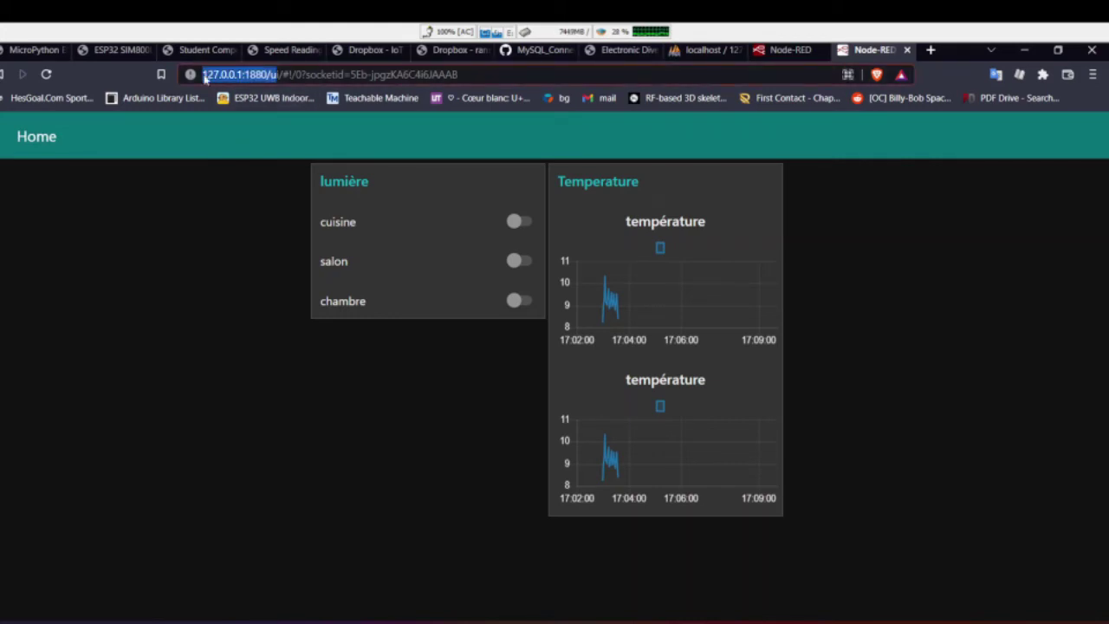
pyautogui.moveTo(279, 74); pyautogui.dragTo(197, 74)
pyautogui.click(244, 321)
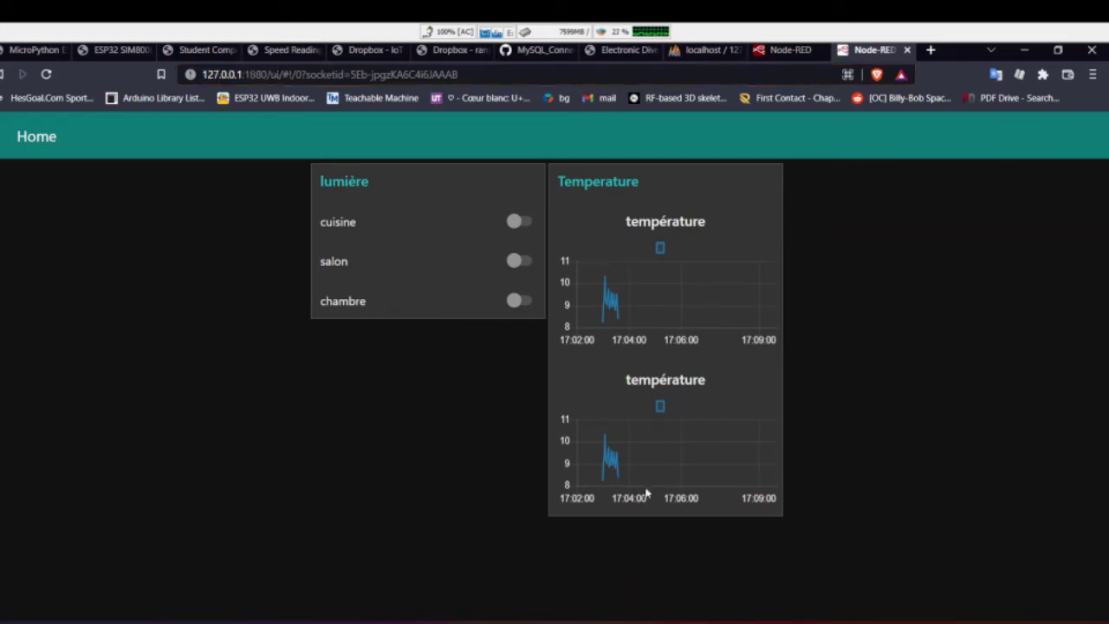
# Switch to Arduino IDE and review the esp32_node_bd sketch's pin definitions, temperature reading and rouge, vert and jaune LED commands
pyautogui.hotkey('alt', 'Tab')
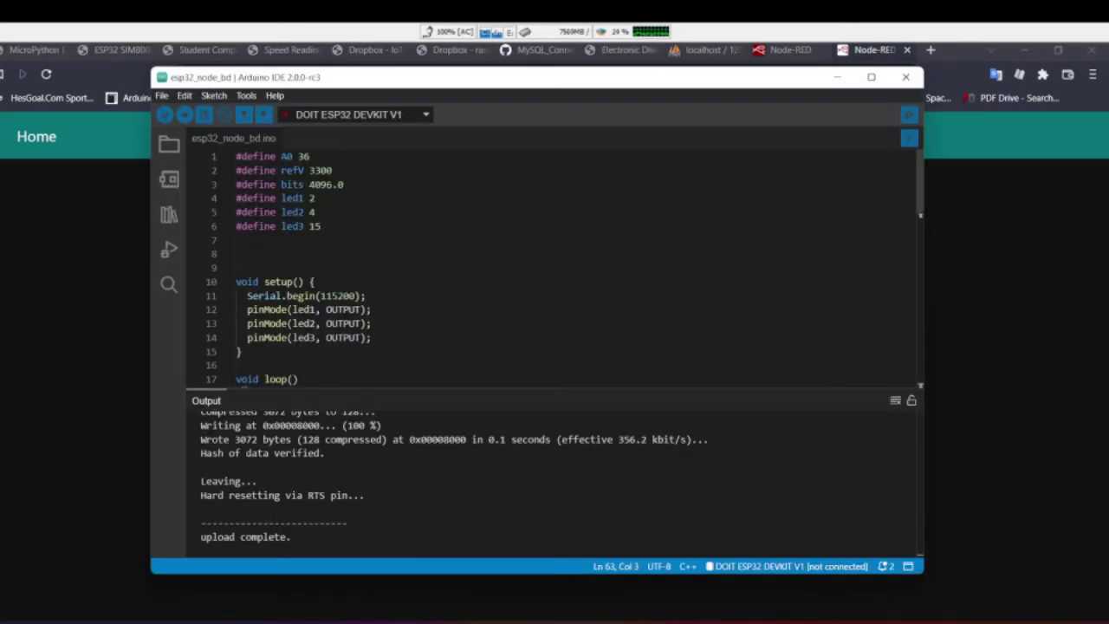
pyautogui.scroll(-1, 553, 303)
pyautogui.scroll(-14, 552, 303)
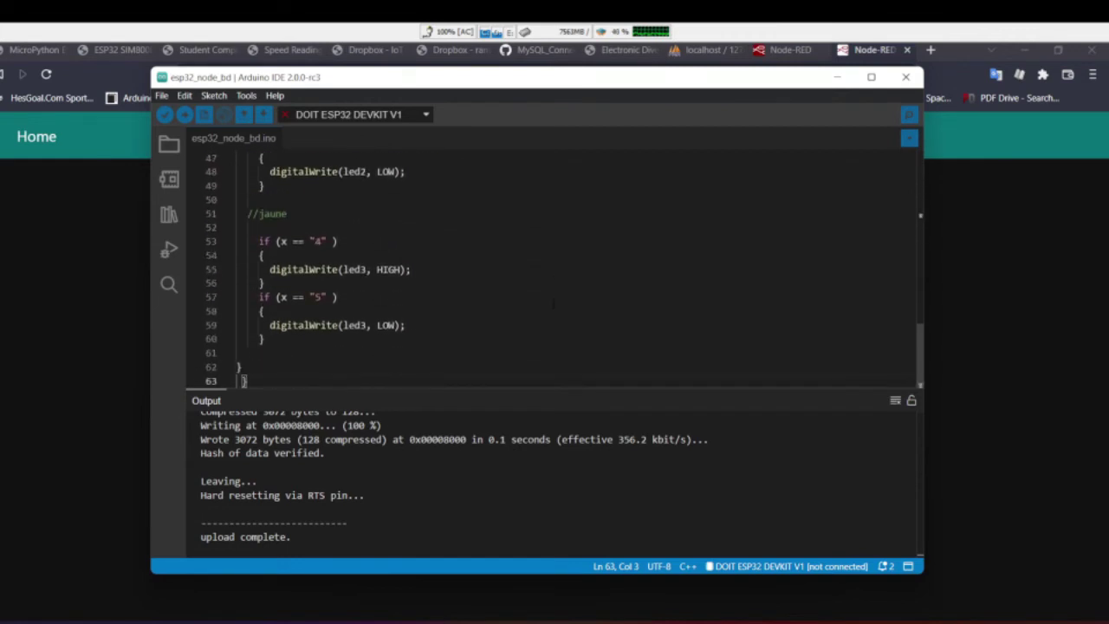
pyautogui.scroll(15, 552, 304)
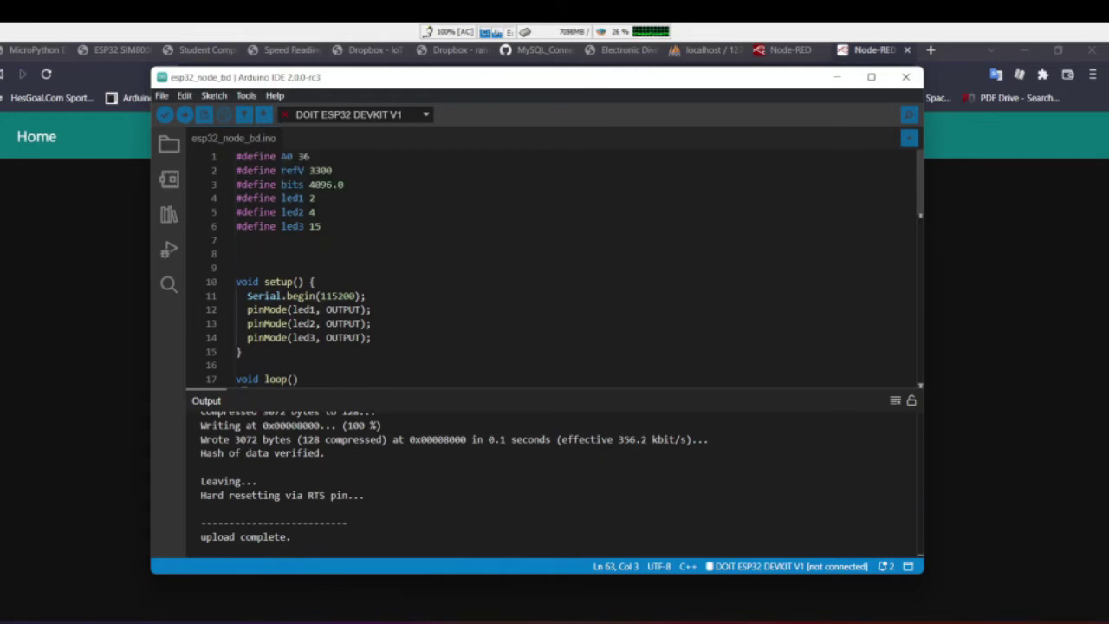
pyautogui.scroll(-3, 554, 268)
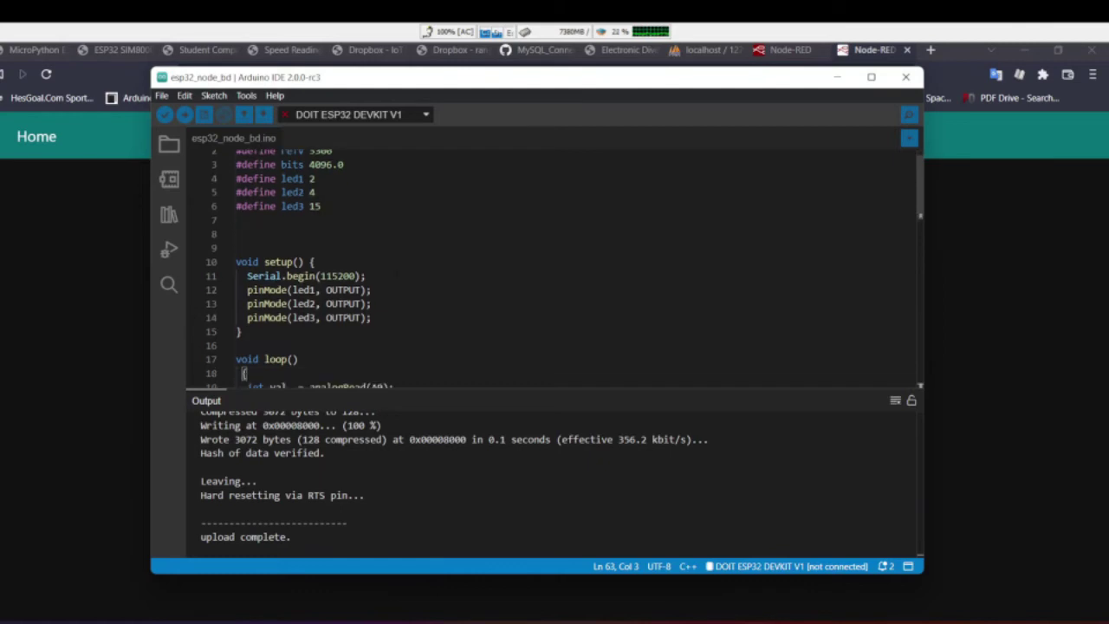
pyautogui.scroll(-2, 554, 268)
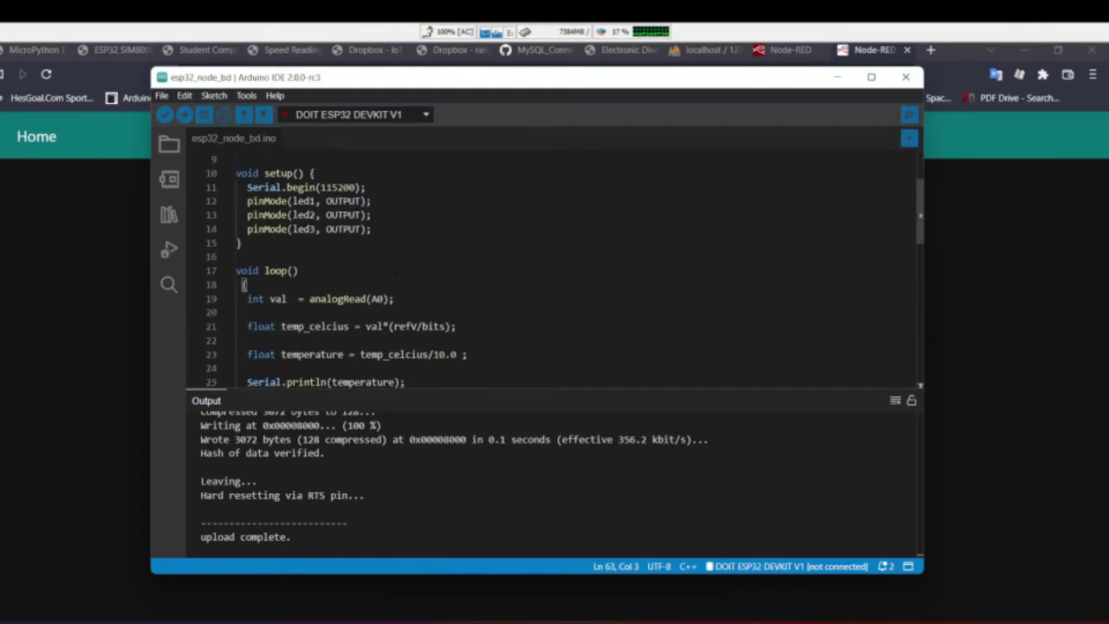
pyautogui.scroll(-2, 554, 268)
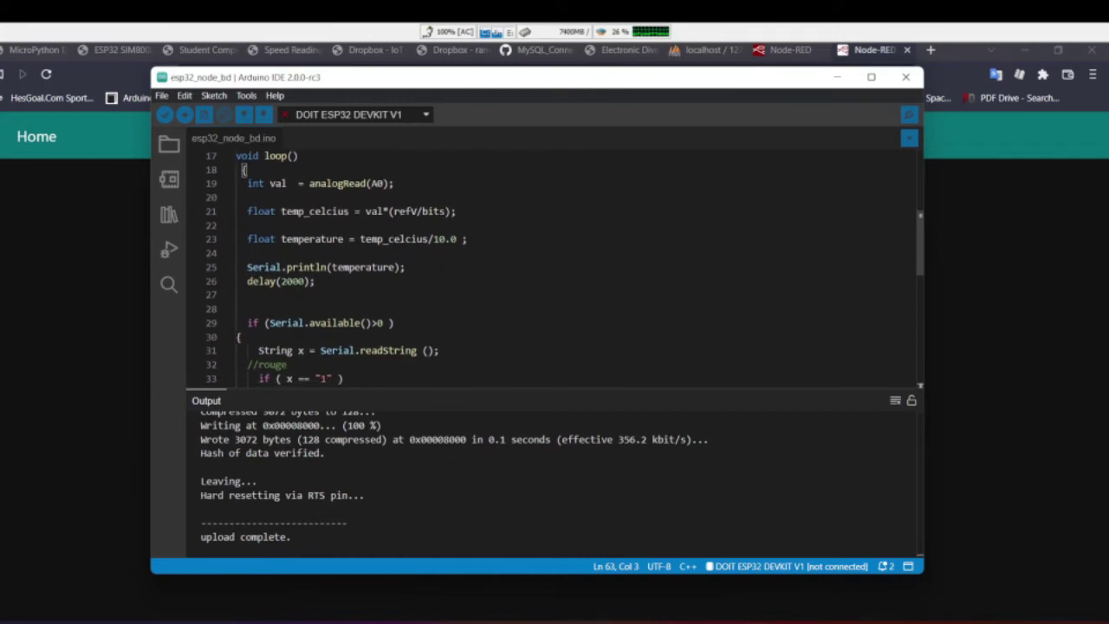
pyautogui.scroll(-4, 442, 267)
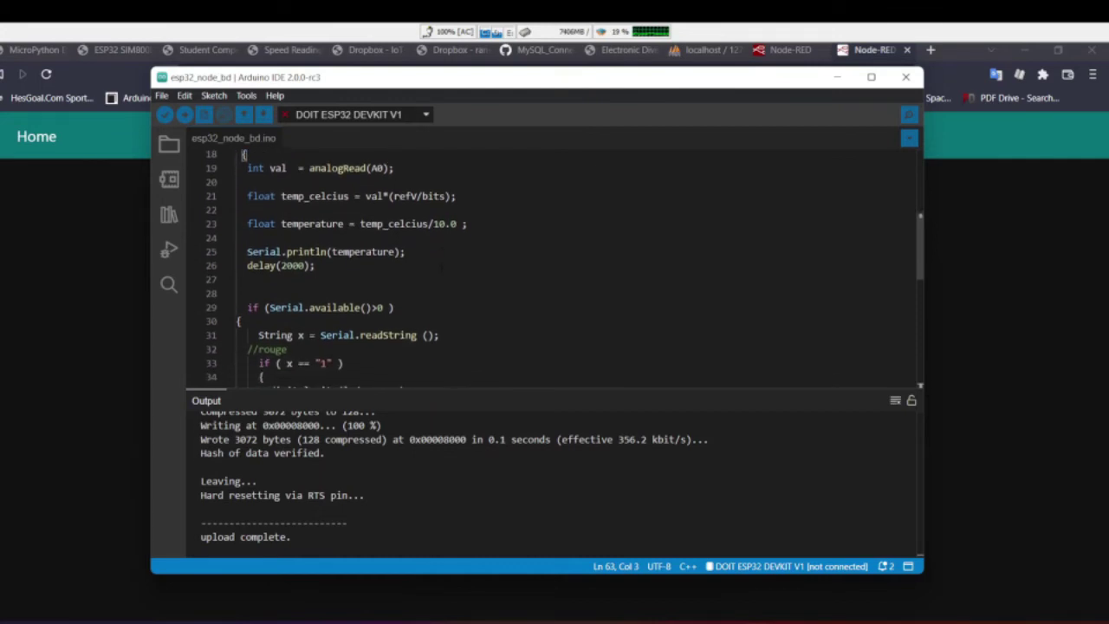
pyautogui.scroll(-1, 442, 268)
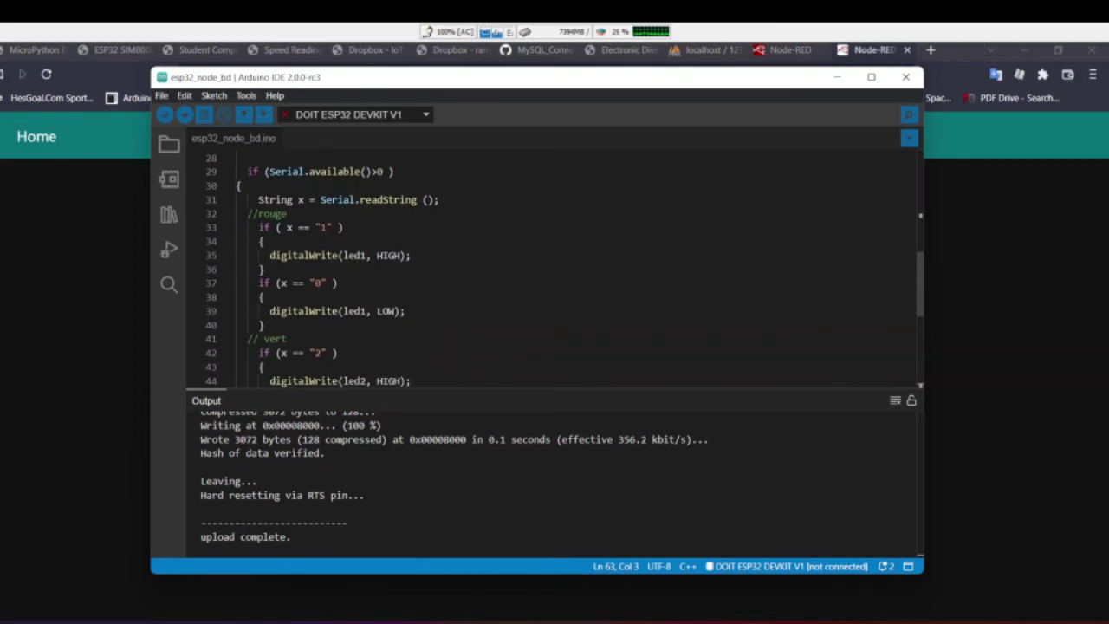
pyautogui.scroll(-3, 441, 268)
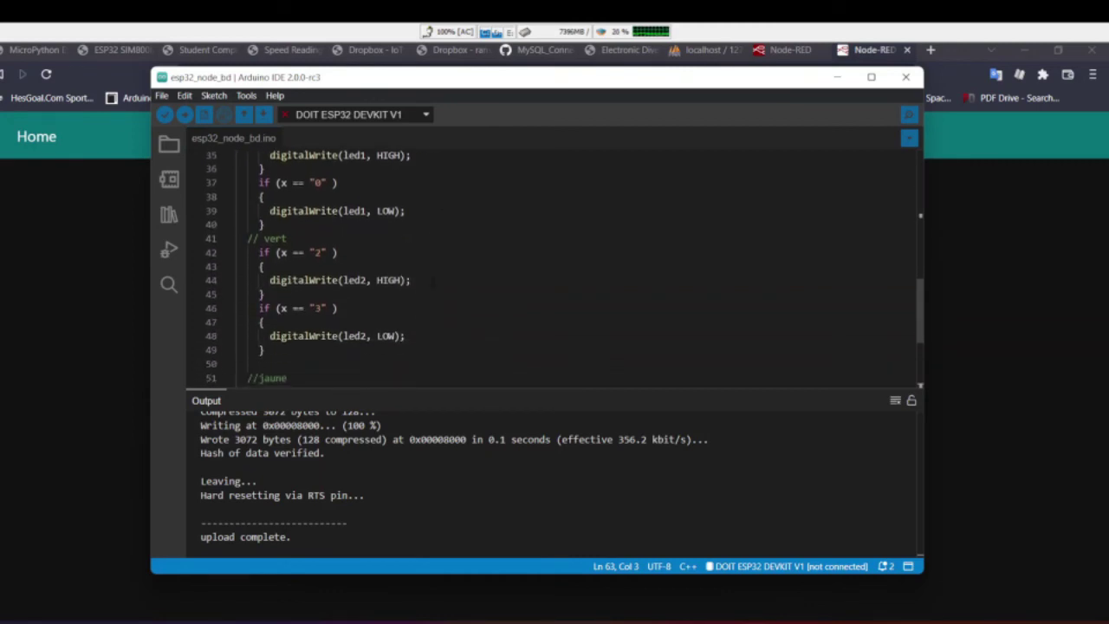
pyautogui.scroll(-5, 431, 282)
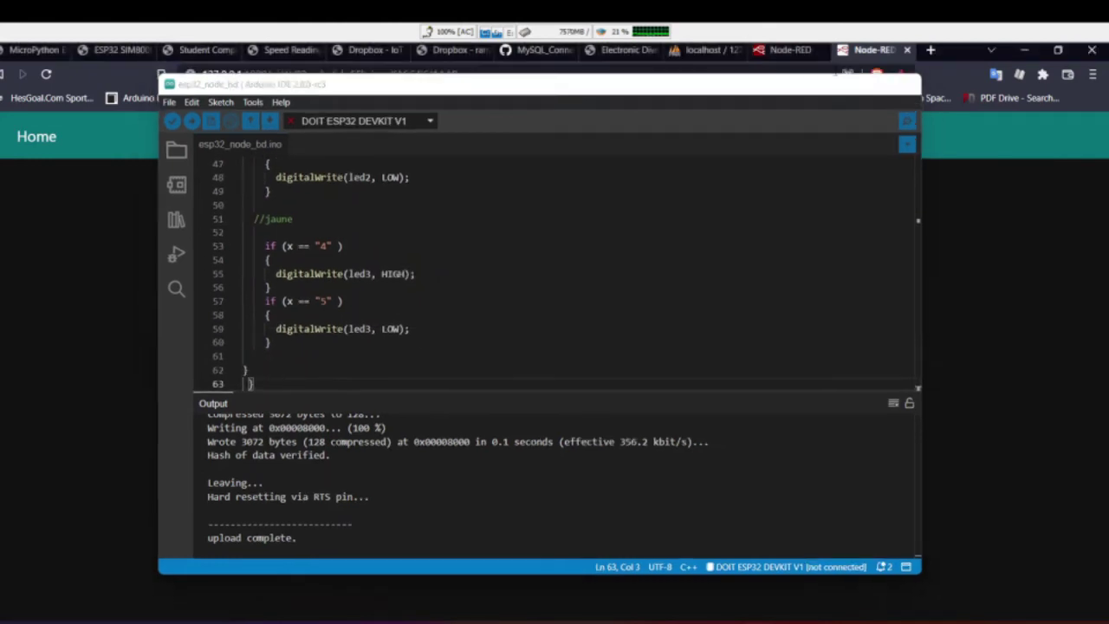
pyautogui.click(836, 76)
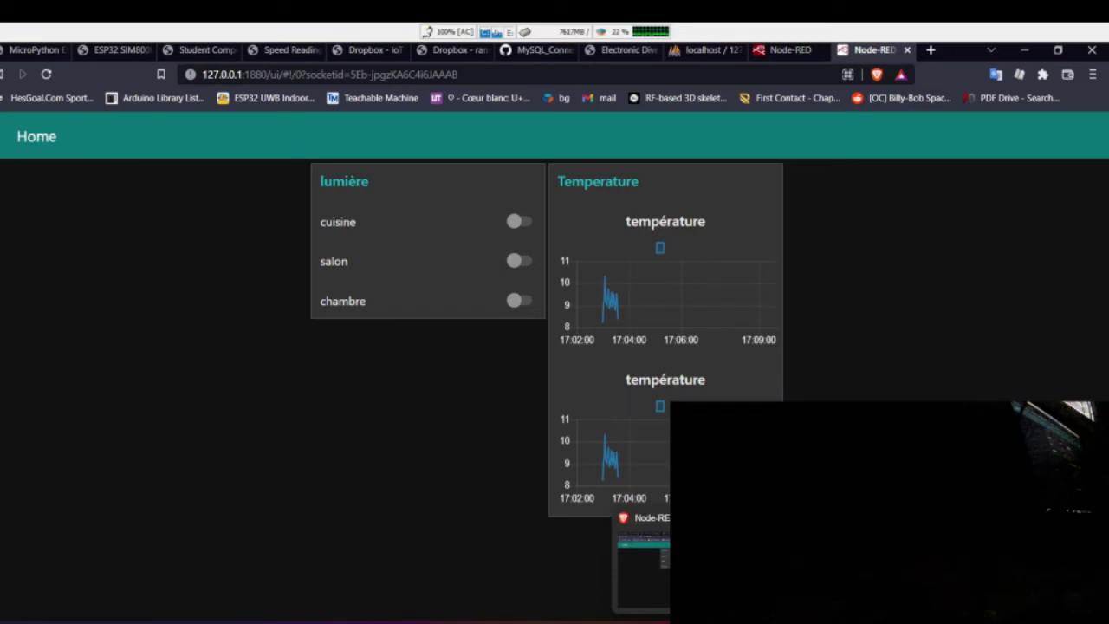
# Clear all debug messages for the temperature 2 flow and expand the incoming check db payload and check message object
pyautogui.click(779, 57)
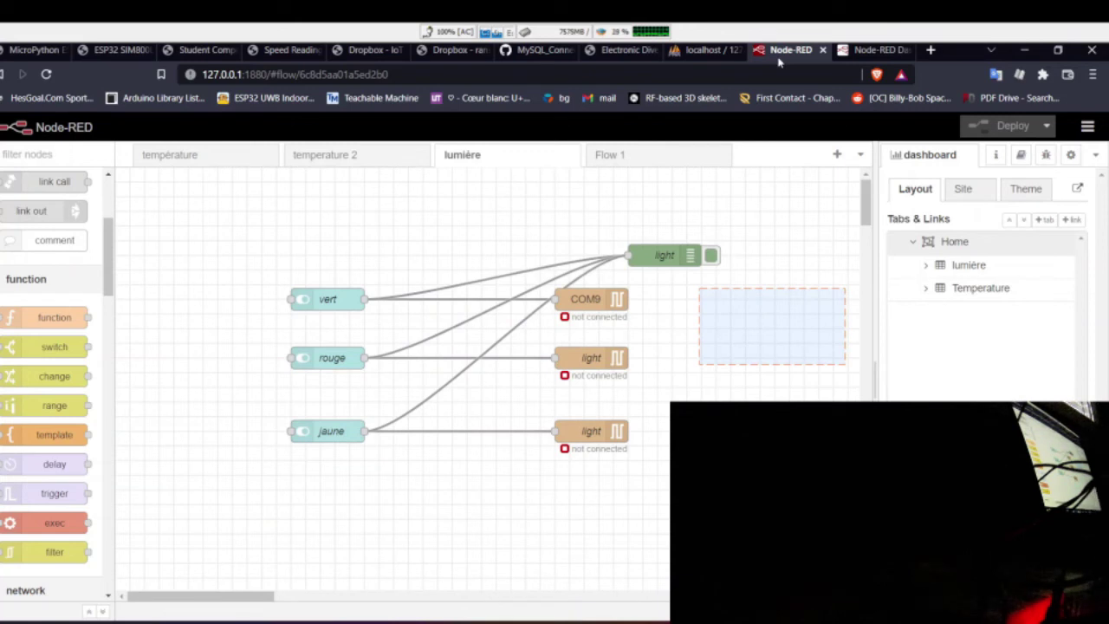
pyautogui.click(328, 161)
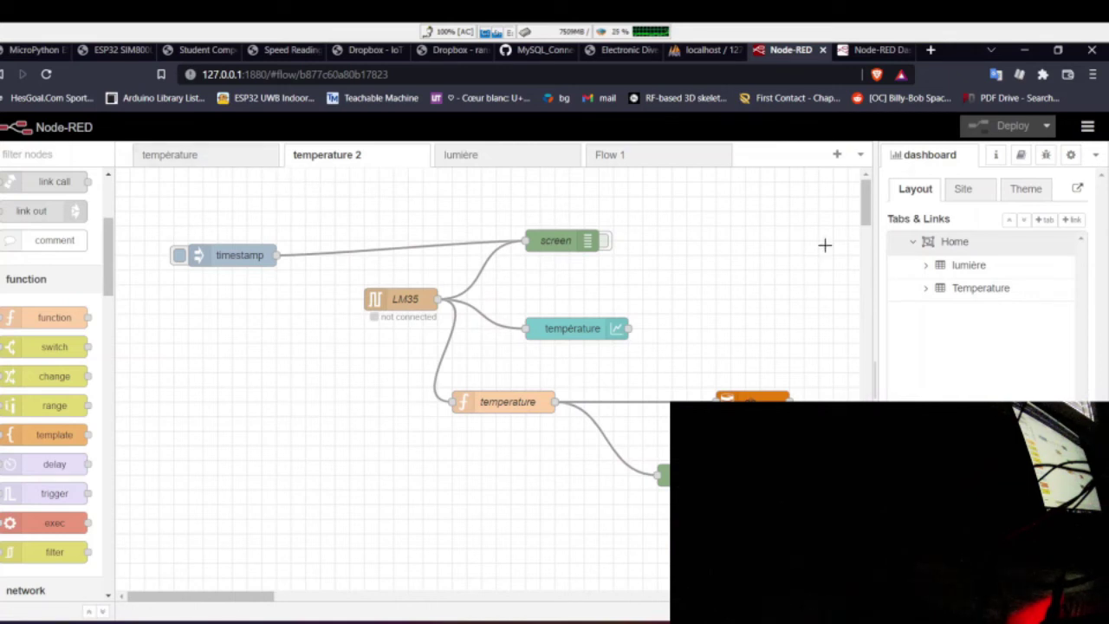
pyautogui.click(1045, 156)
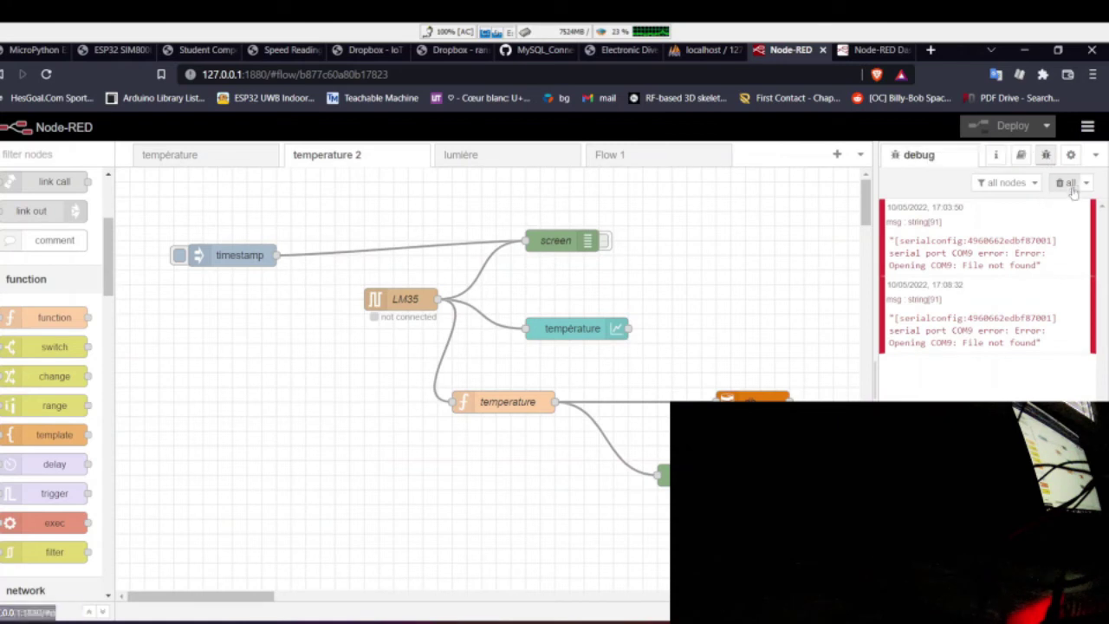
pyautogui.click(1062, 185)
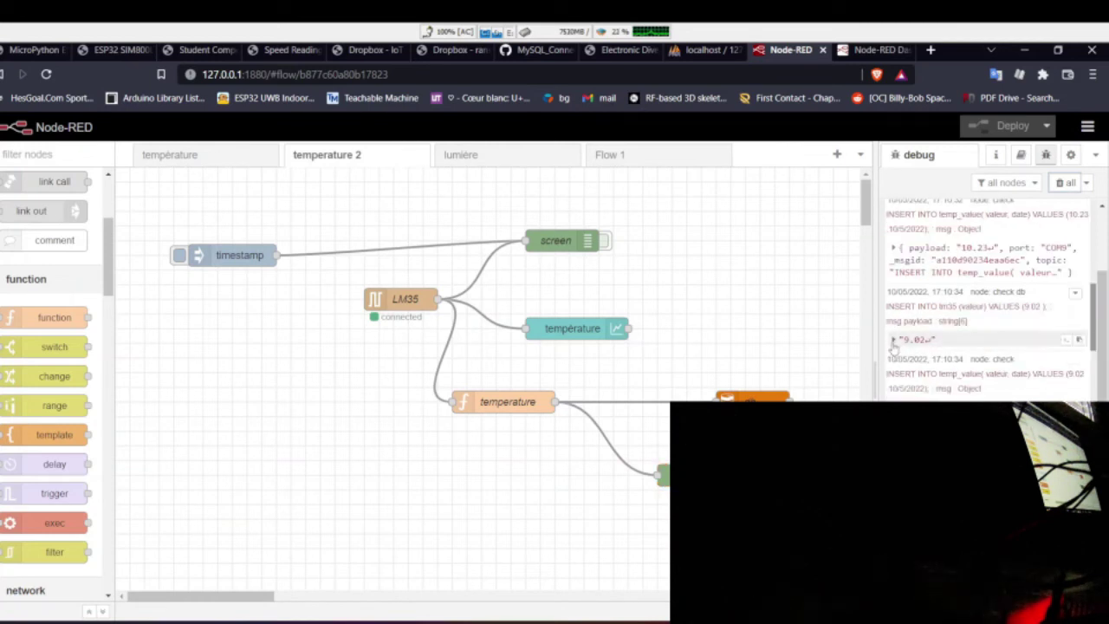
pyautogui.click(898, 341)
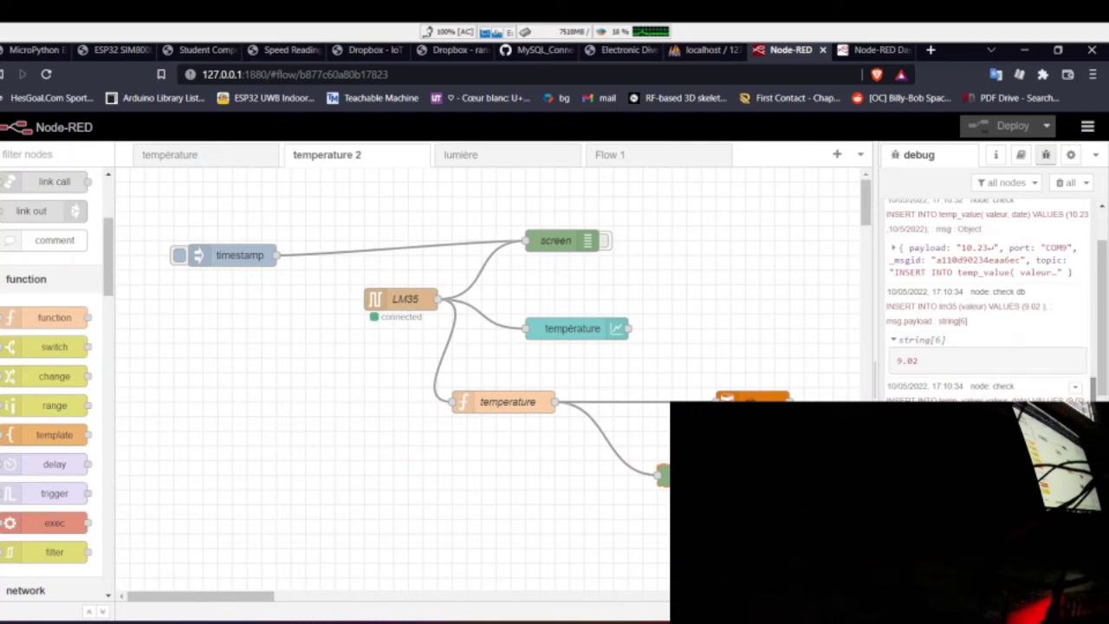
pyautogui.scroll(-2, 988, 299)
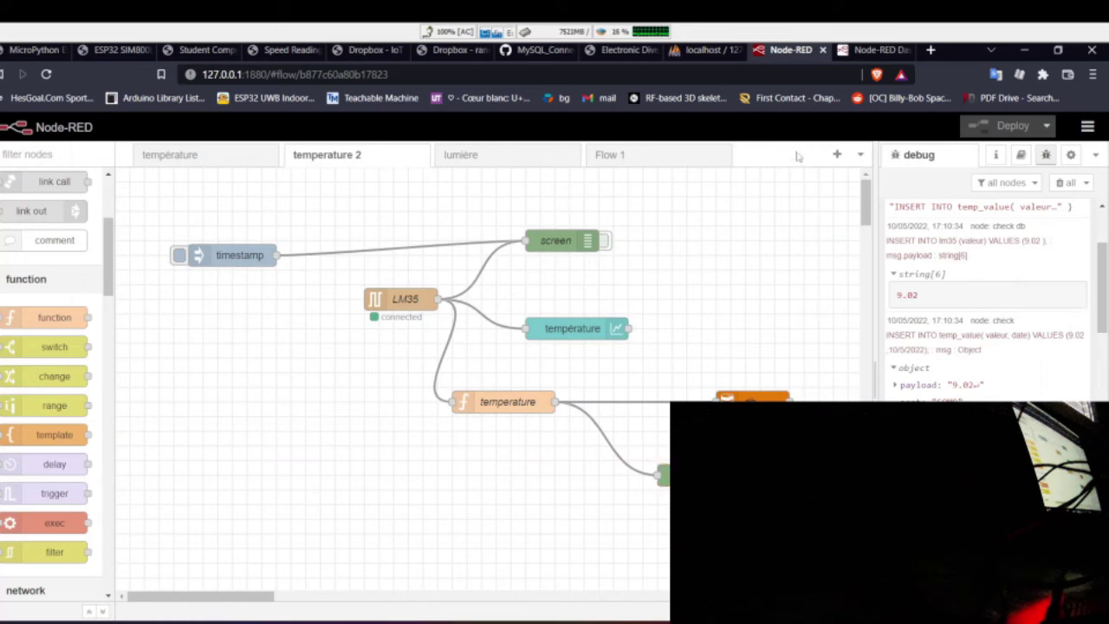
# Switch to phpMyAdmin and browse the rows stored in the sensor database's temp_value table
pyautogui.click(703, 49)
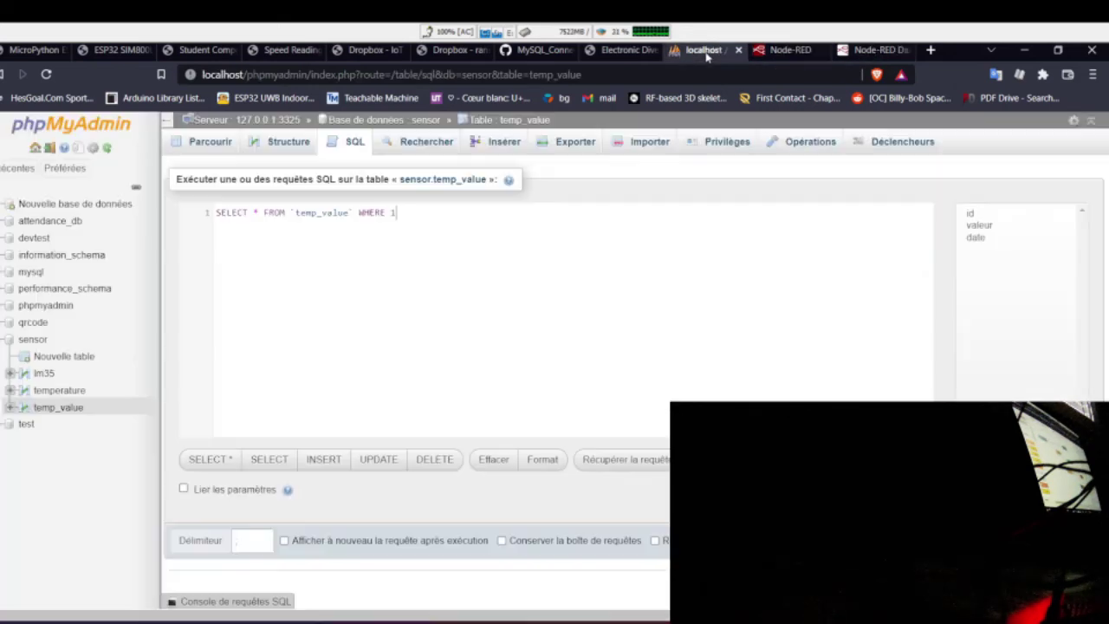
pyautogui.click(65, 408)
pyautogui.scroll(-4, 432, 378)
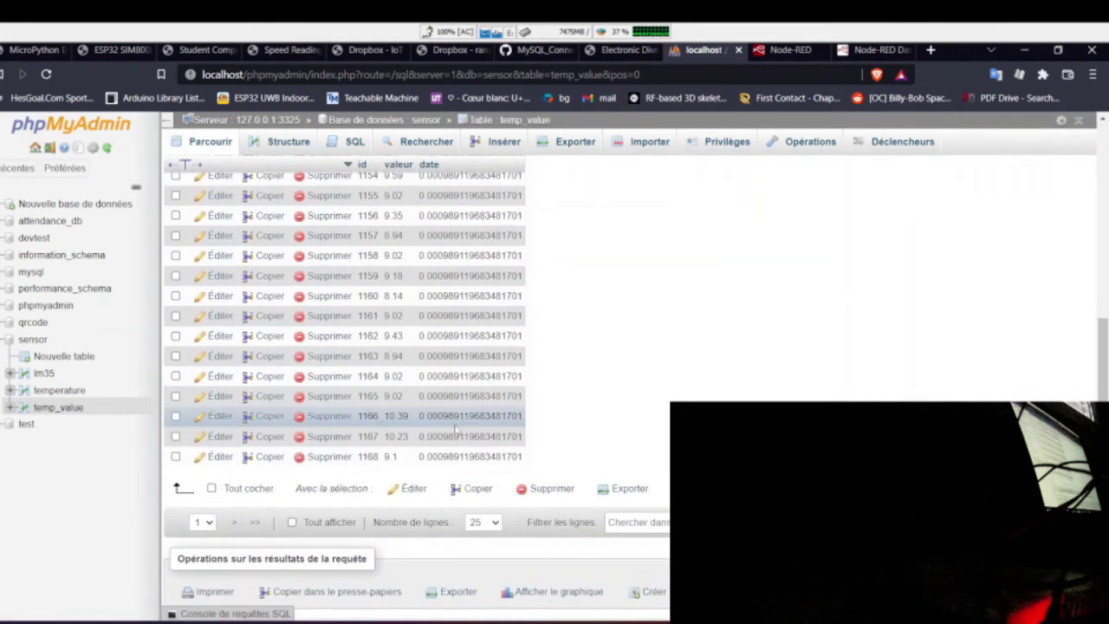
pyautogui.scroll(-1, 472, 410)
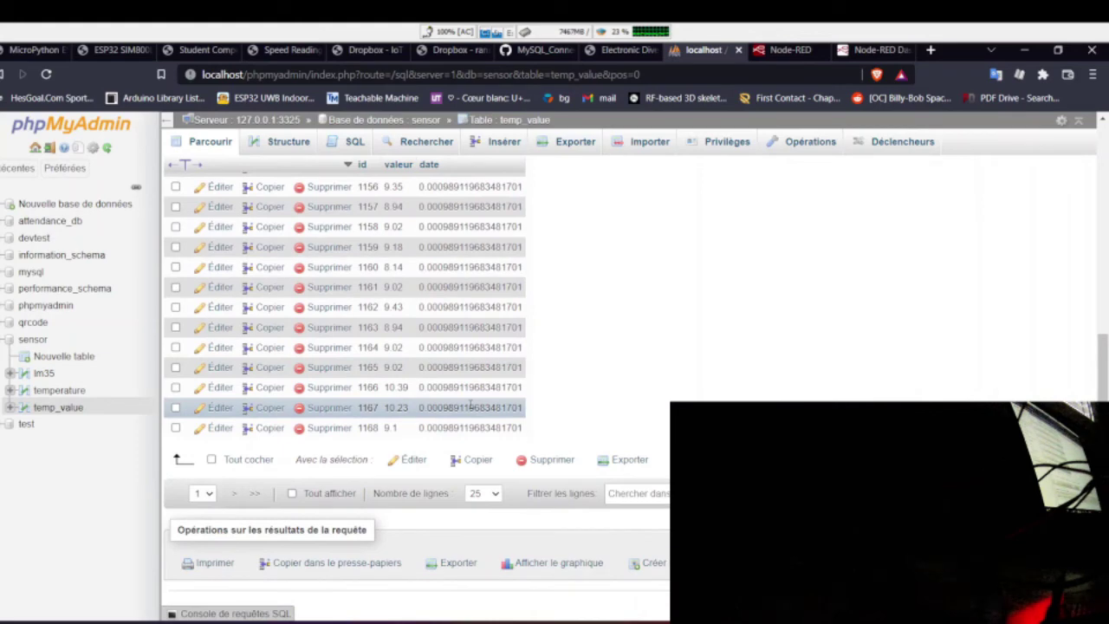
pyautogui.scroll(5, 537, 217)
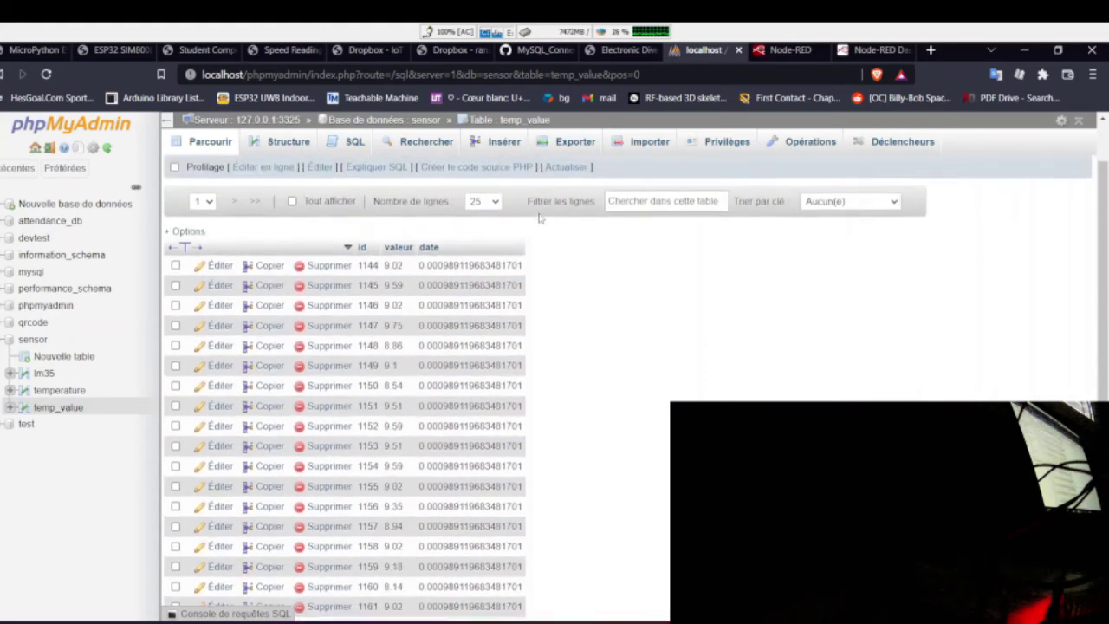
# Return to the Node-RED dashboard and turn on the cuisine, salon and chambre lights
pyautogui.click(777, 51)
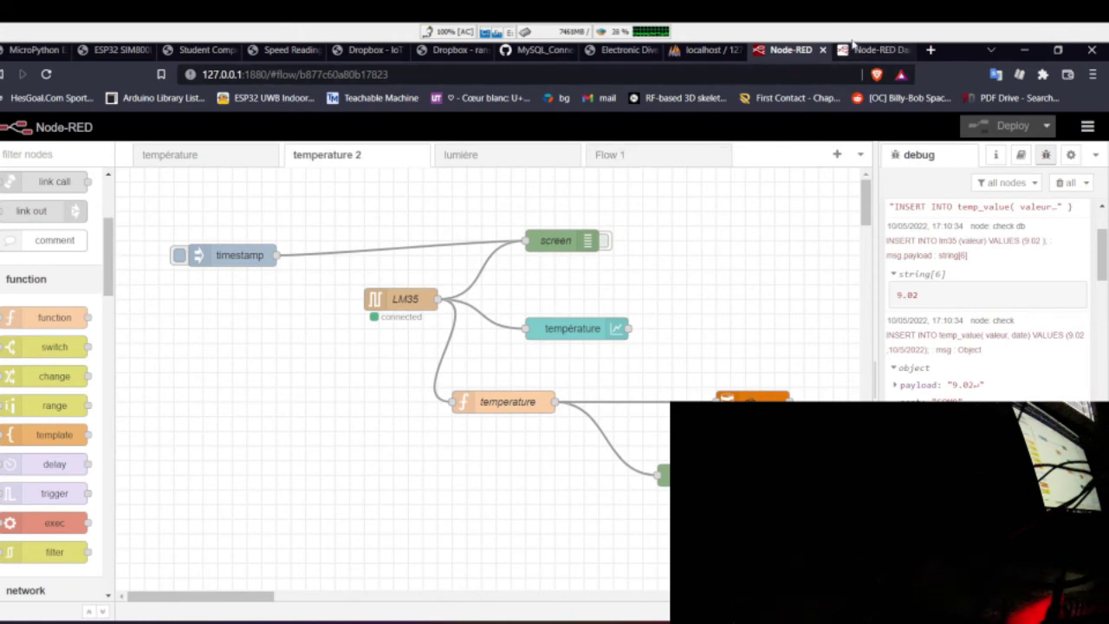
pyautogui.click(883, 52)
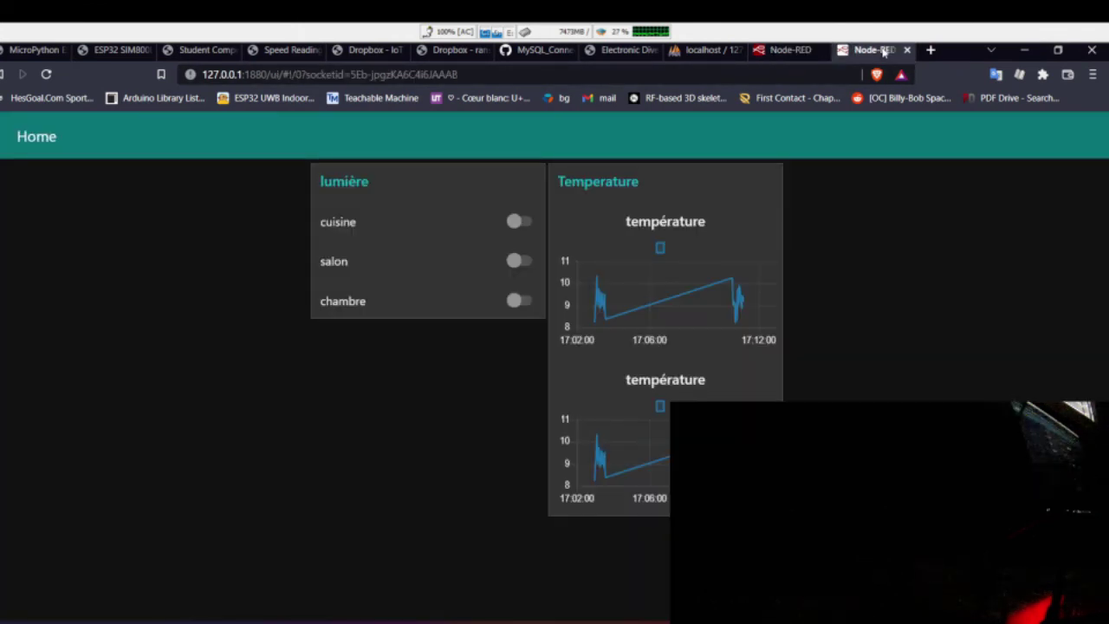
pyautogui.click(518, 222)
pyautogui.click(514, 262)
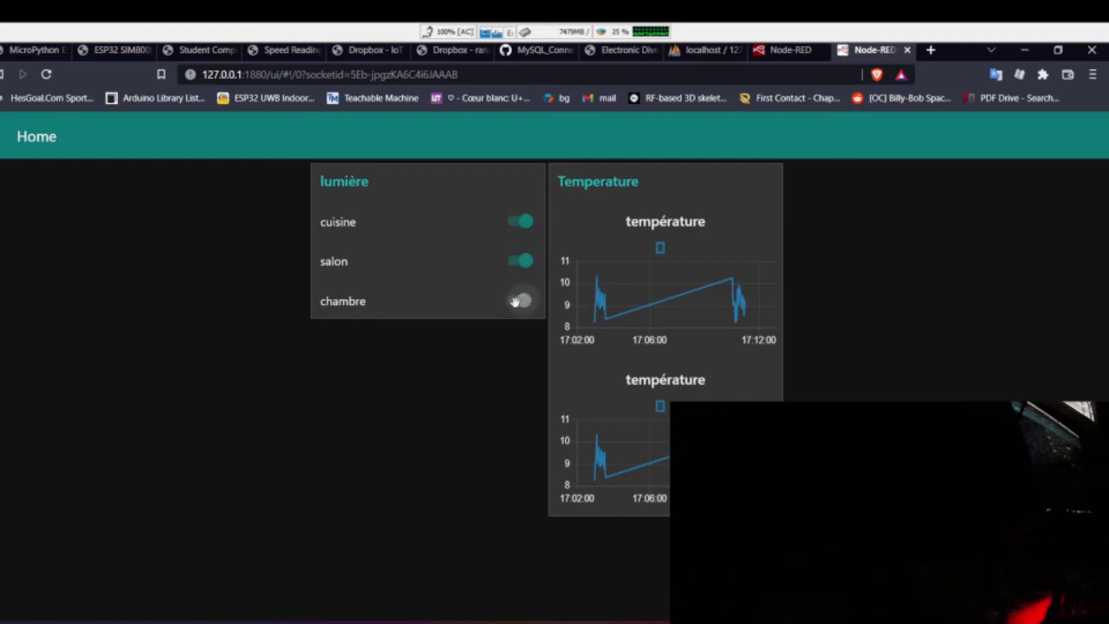
pyautogui.click(514, 300)
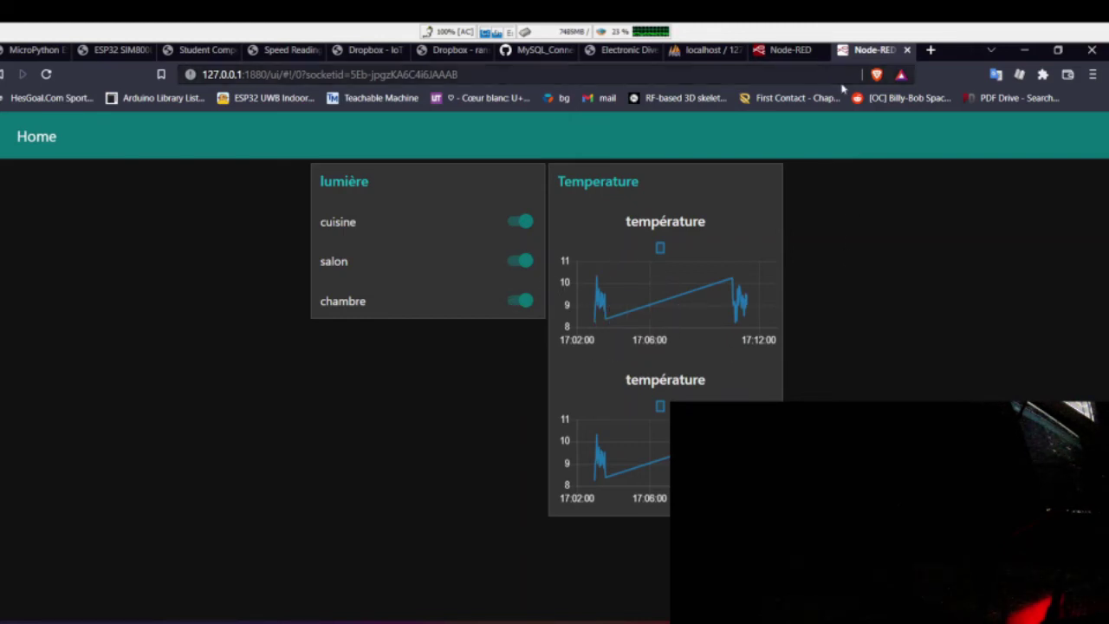
# Check the temperature 2 flow's debug messages, then turn on the cuisine light again from the dashboard
pyautogui.click(788, 54)
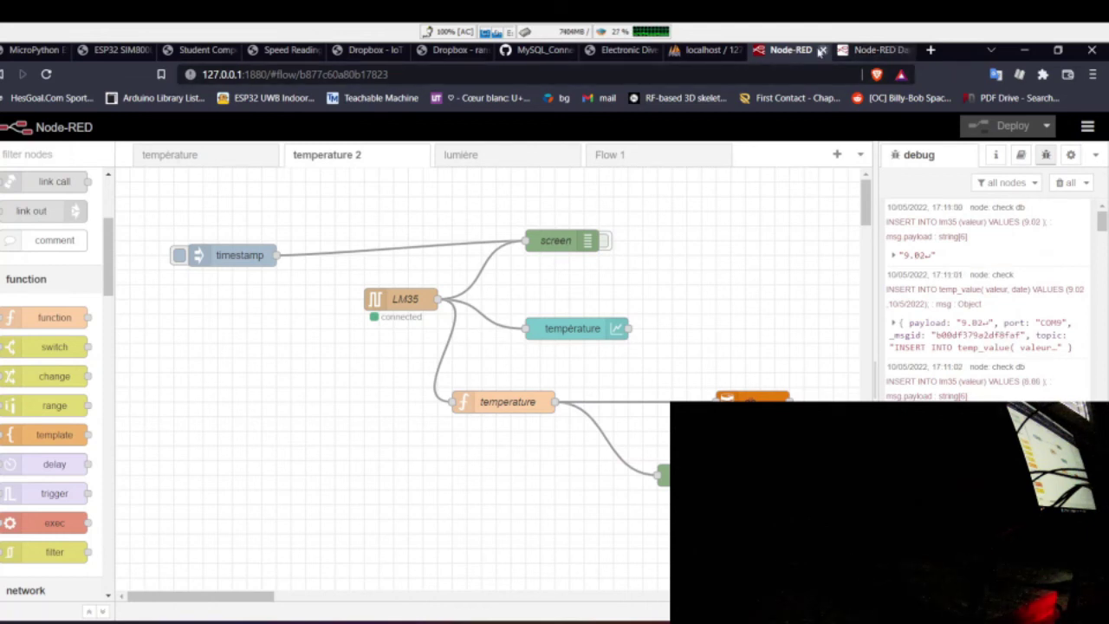
pyautogui.click(864, 50)
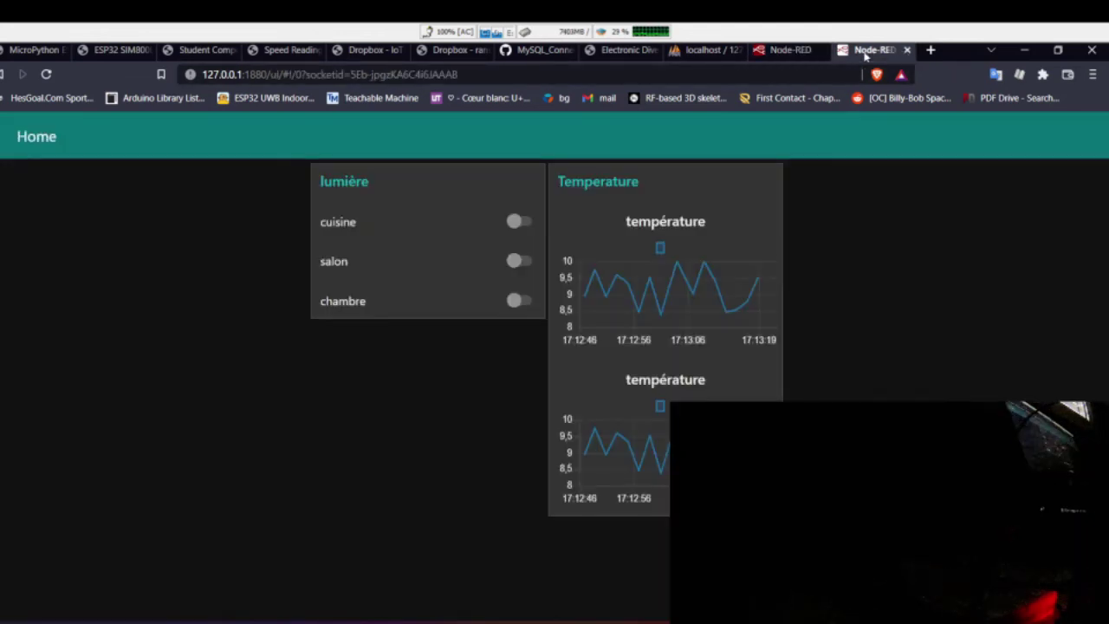
pyautogui.click(517, 221)
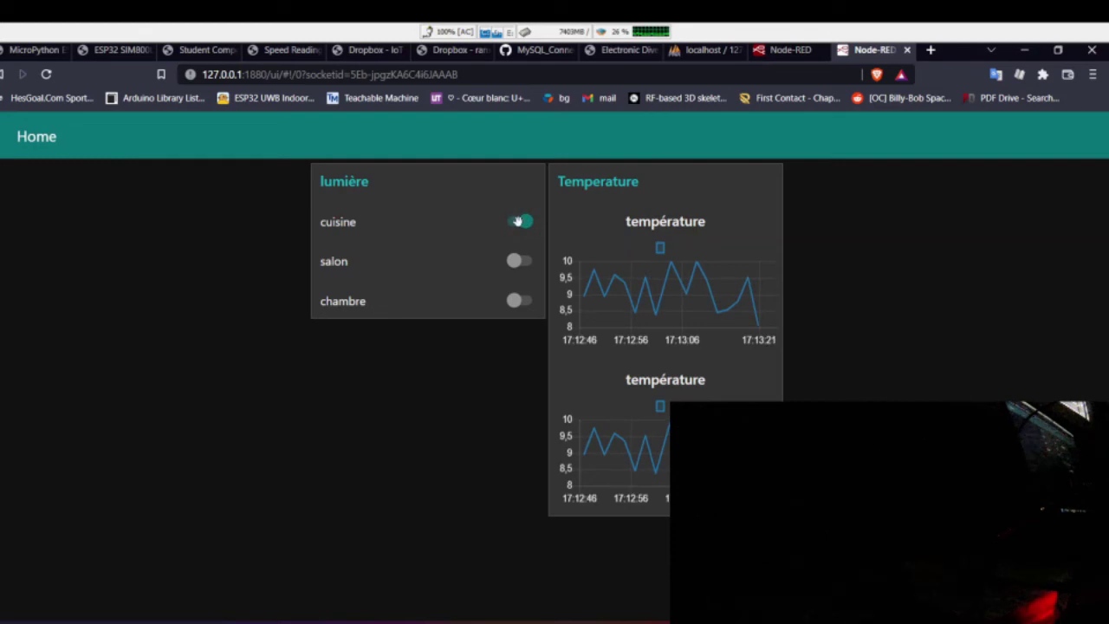
# Turn on the salon and chambre lights from the dashboard
pyautogui.click(513, 261)
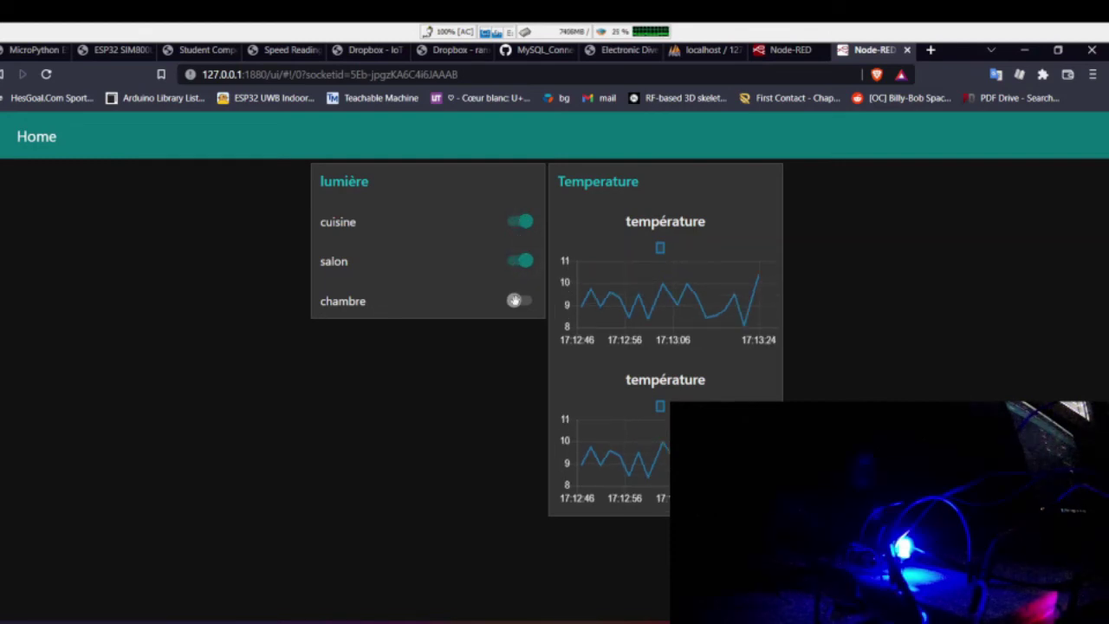
pyautogui.click(515, 302)
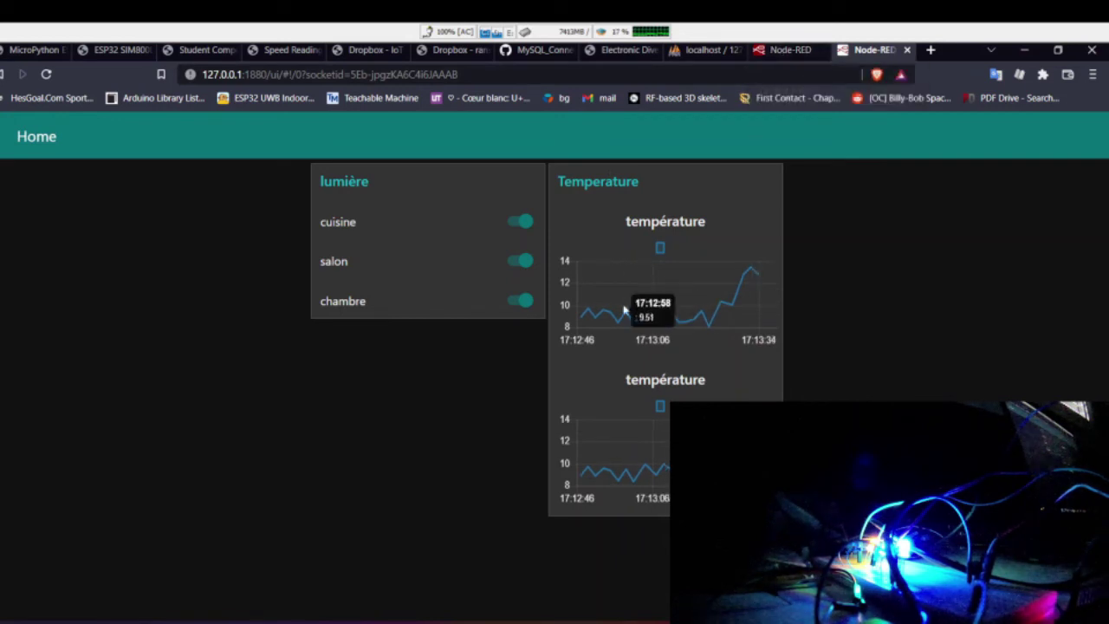
pyautogui.moveTo(715, 310)
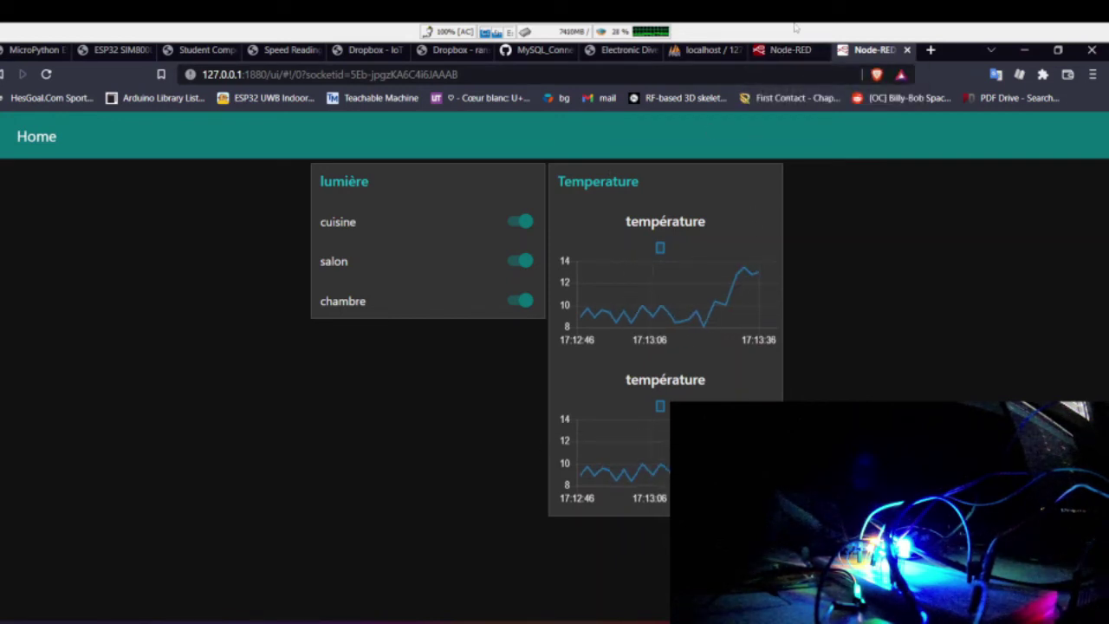
# Switch to phpMyAdmin and go to the last page of the temp_value table to view its newest rows
pyautogui.click(704, 50)
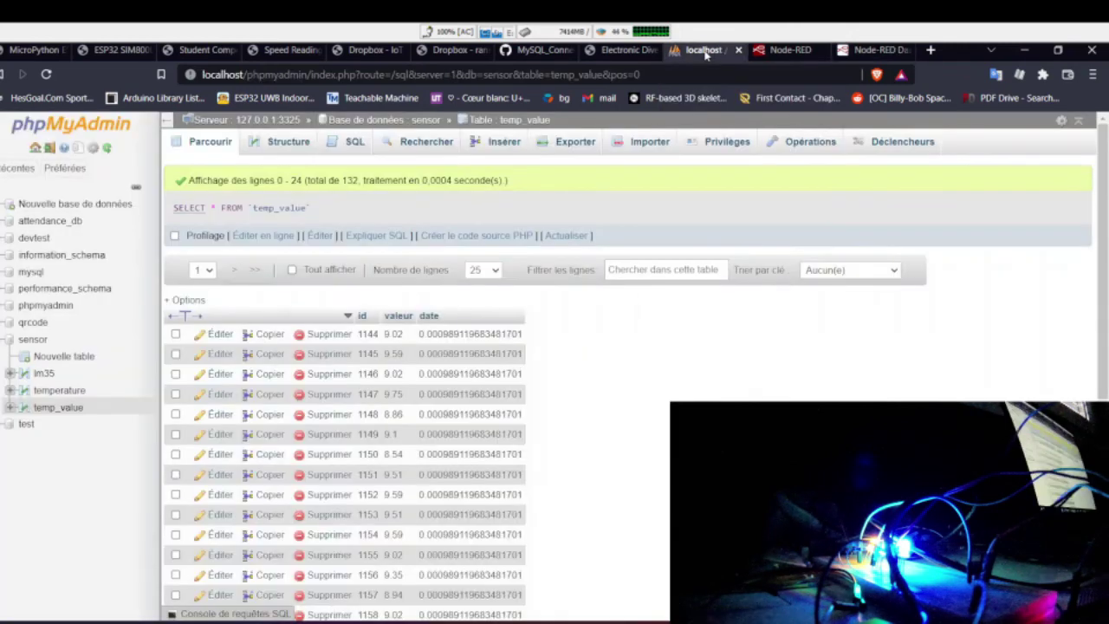
pyautogui.scroll(-5, 469, 414)
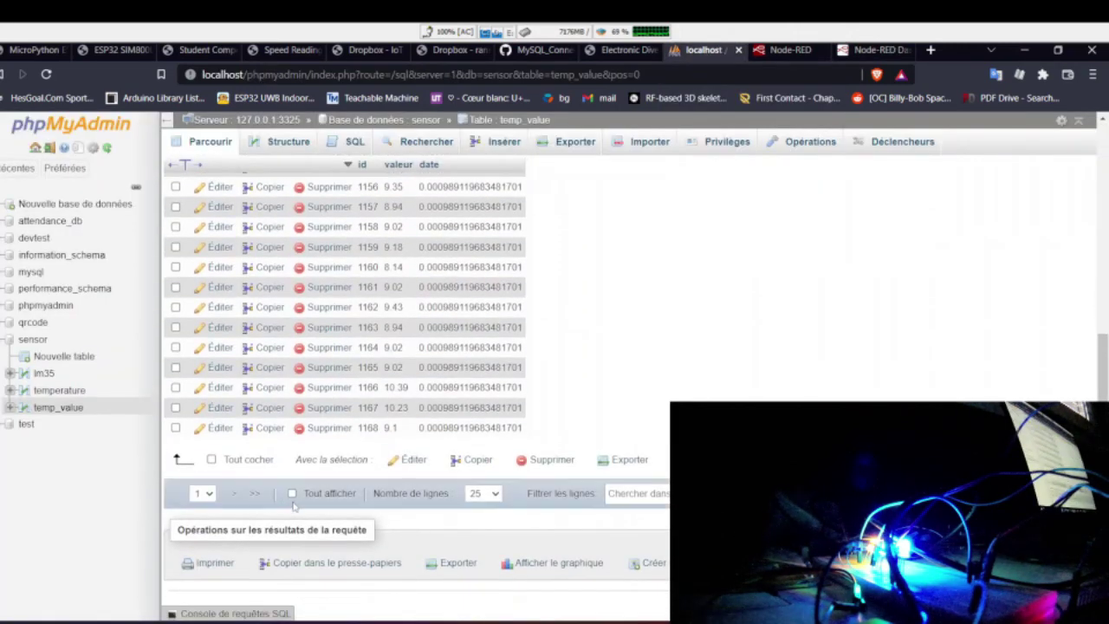
pyautogui.click(253, 493)
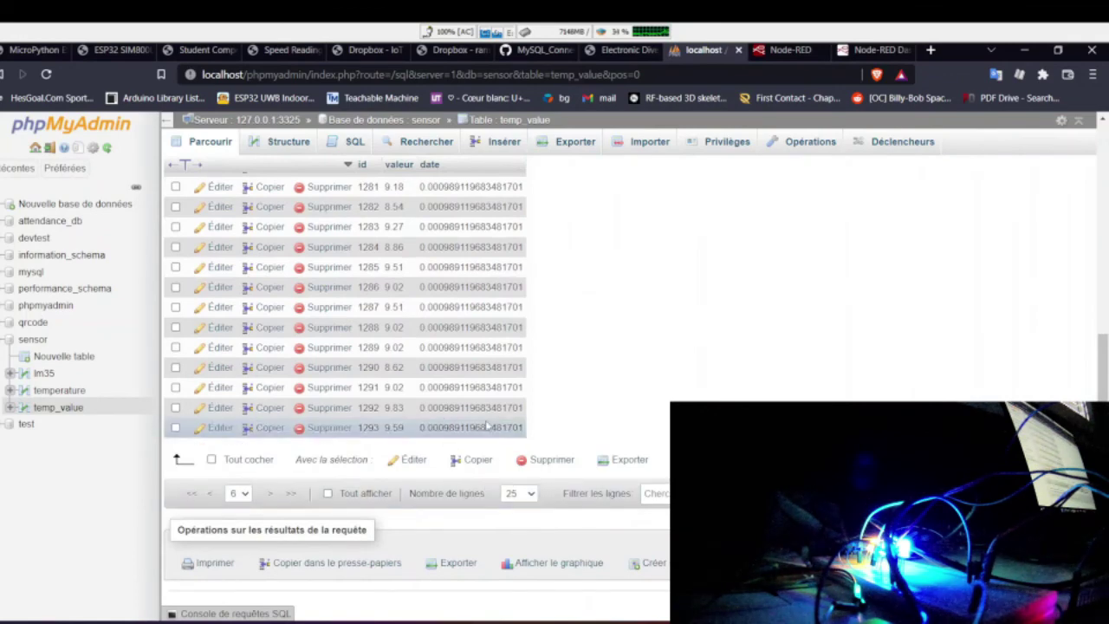
pyautogui.click(287, 499)
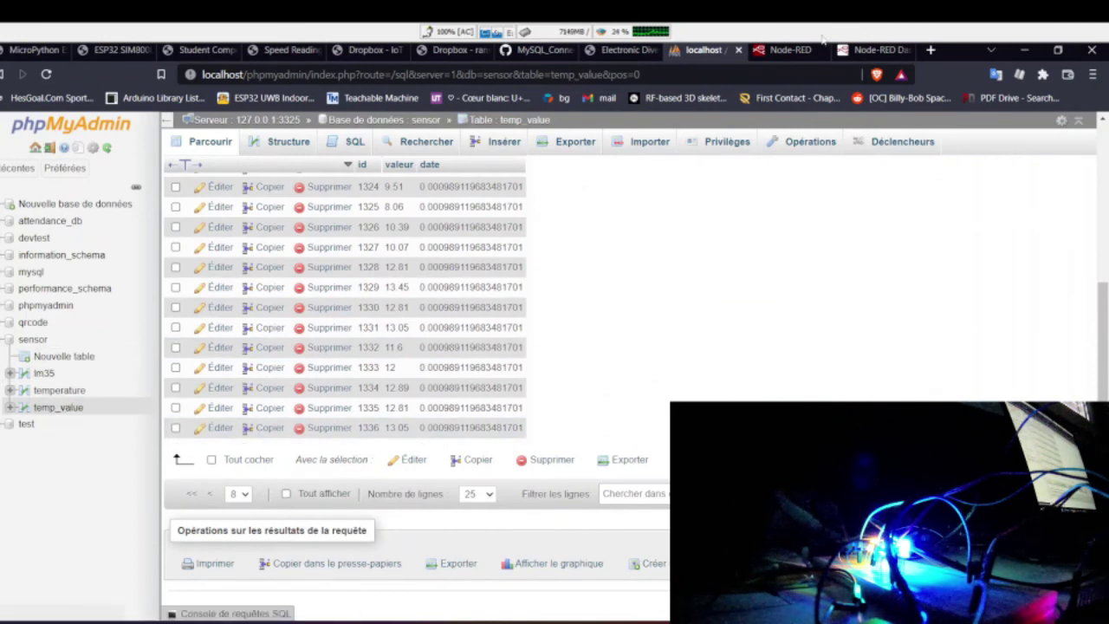
# Return to the Node-RED editor and expand a check message object in the temperature 2 flow's debug output
pyautogui.click(771, 50)
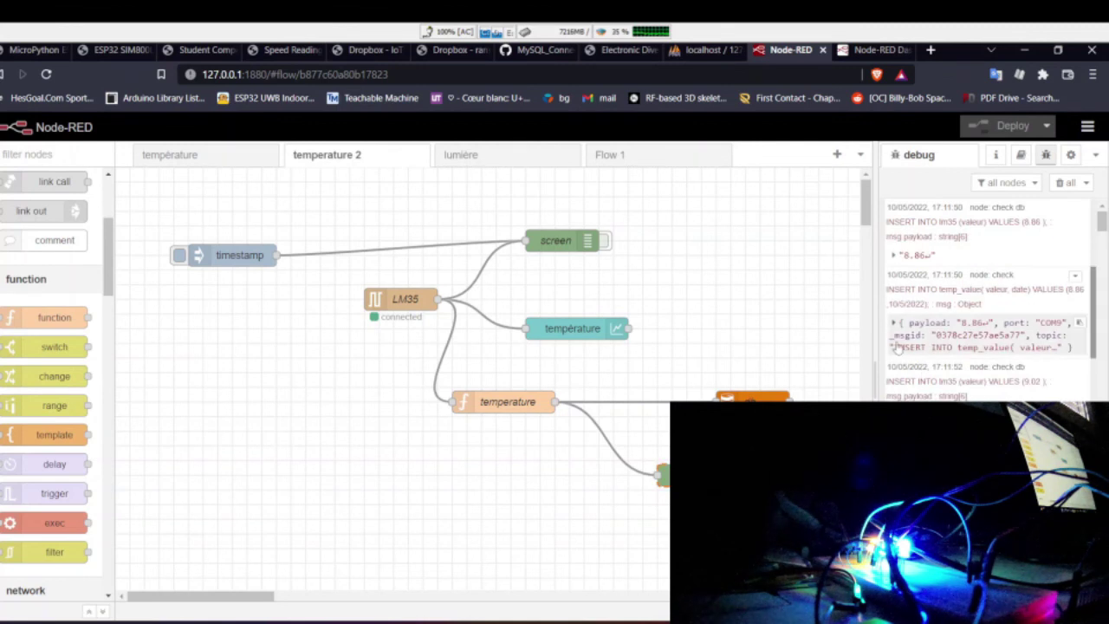
pyautogui.click(893, 324)
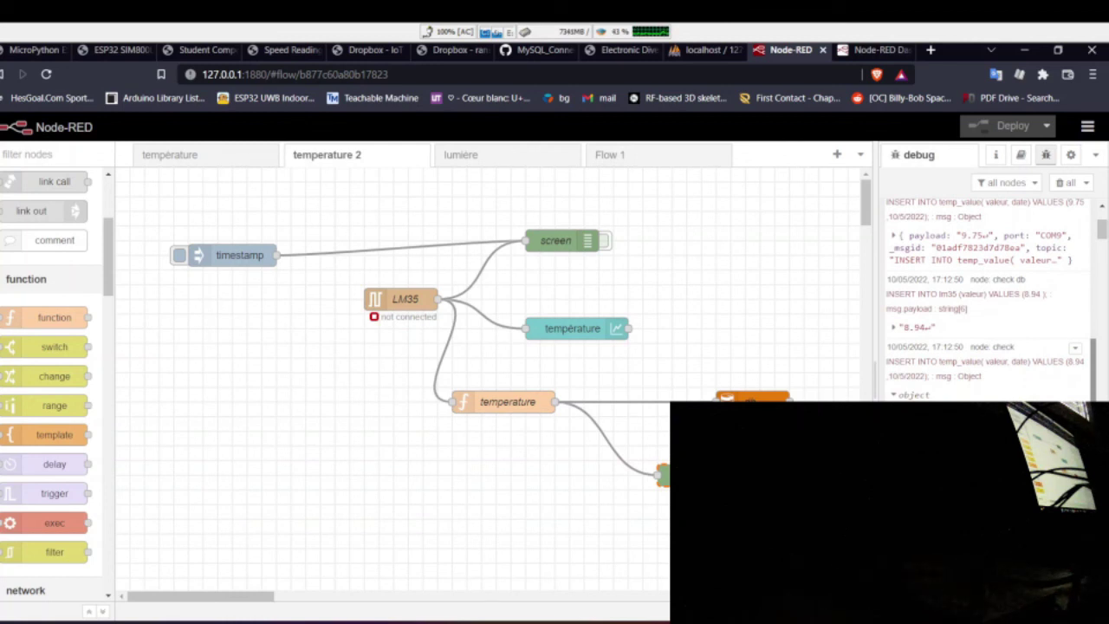
# Switch to phpMyAdmin, open the sensor database's lm35 table and view the newest rows on its last page
pyautogui.click(704, 50)
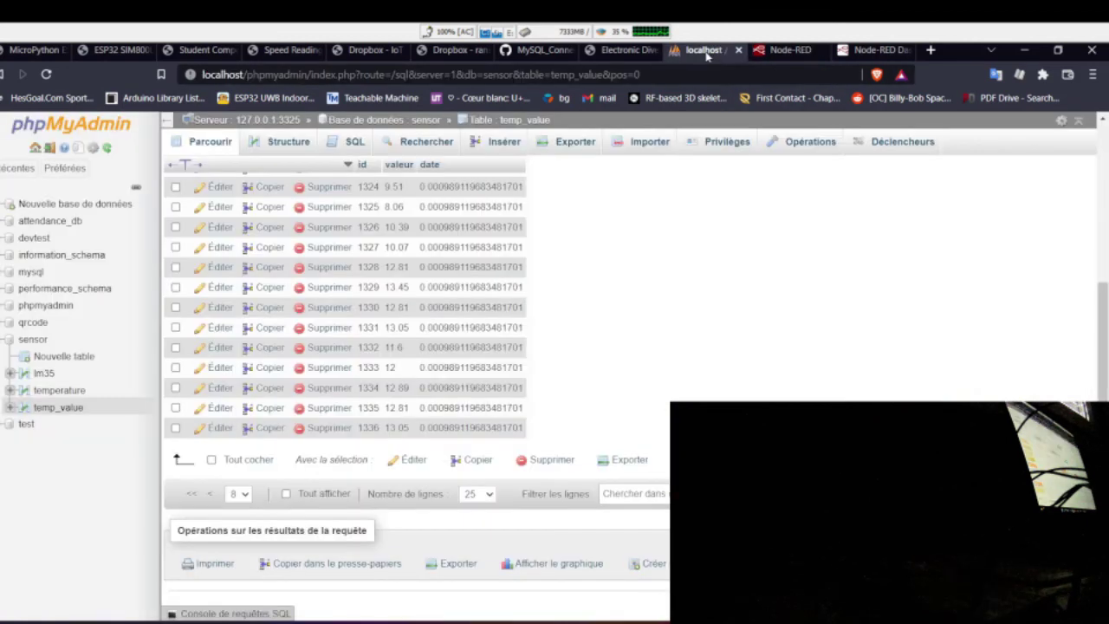
pyautogui.click(42, 374)
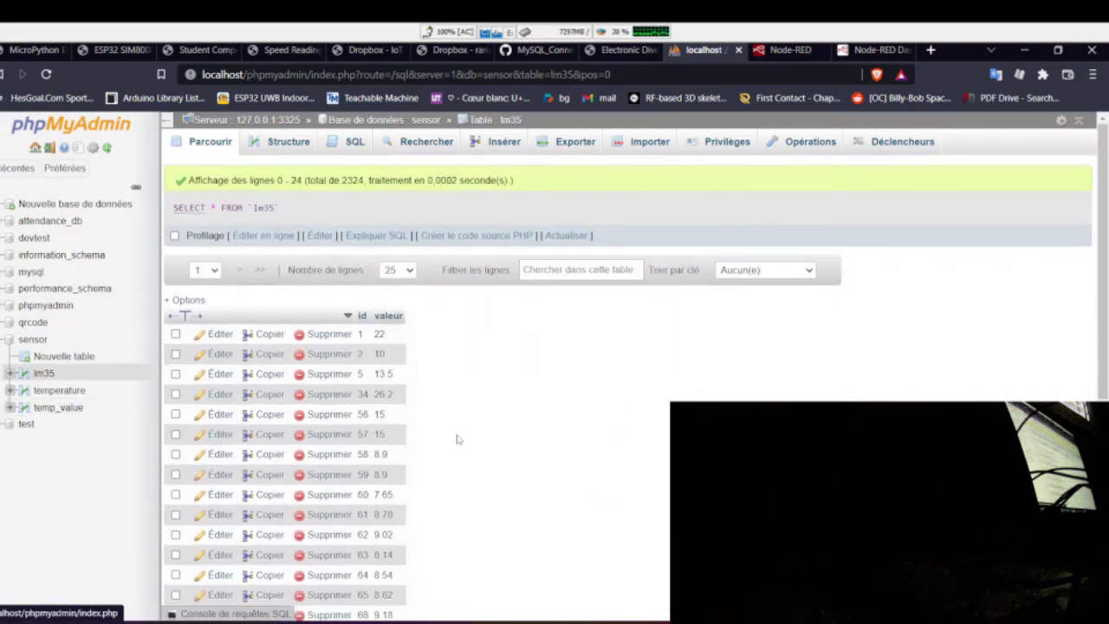
pyautogui.scroll(-5, 459, 441)
pyautogui.scroll(-2, 462, 464)
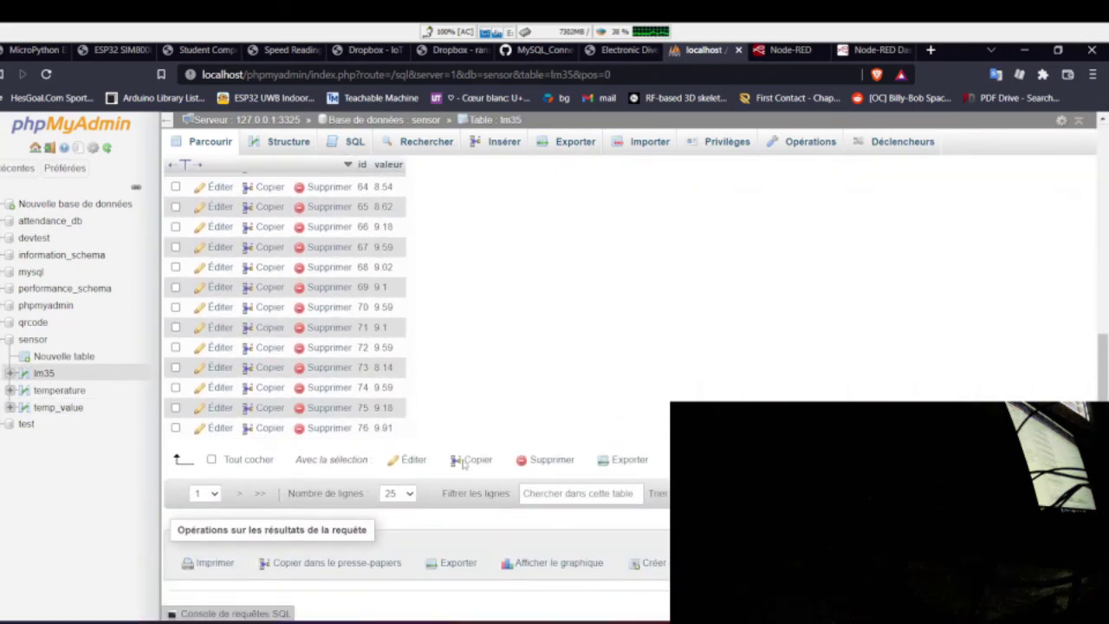
pyautogui.click(260, 493)
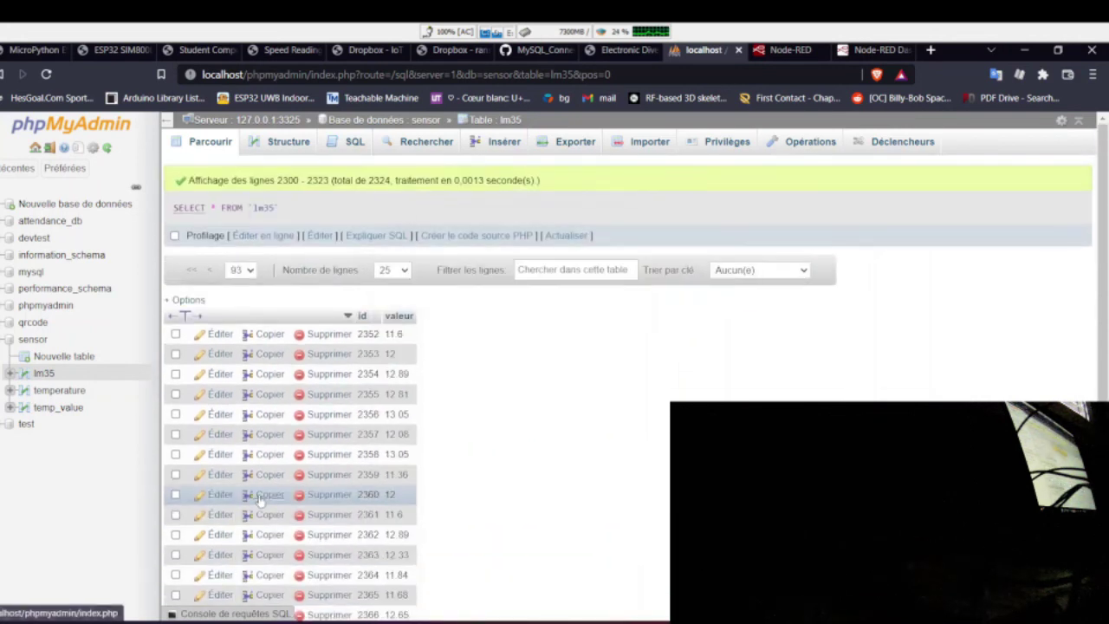
pyautogui.scroll(-5, 569, 478)
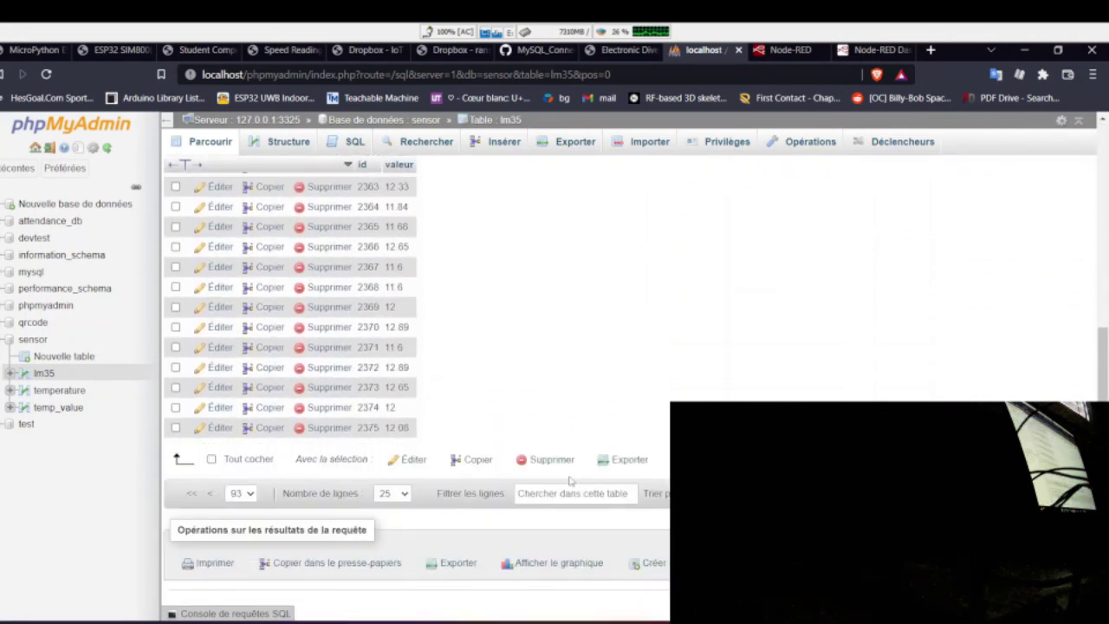